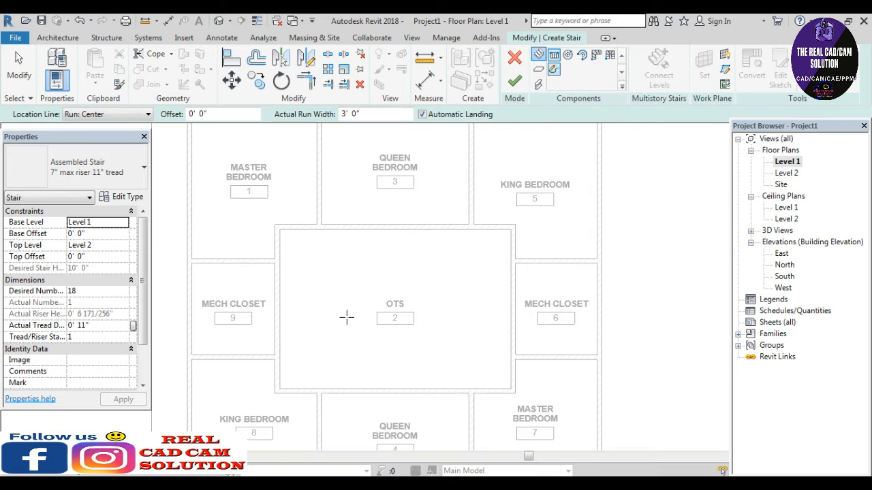
# Draw a straight vertical stair run about 13' 9" long with 16 risers near the west side of the OTS room.
pyautogui.scroll(2, 321, 327)
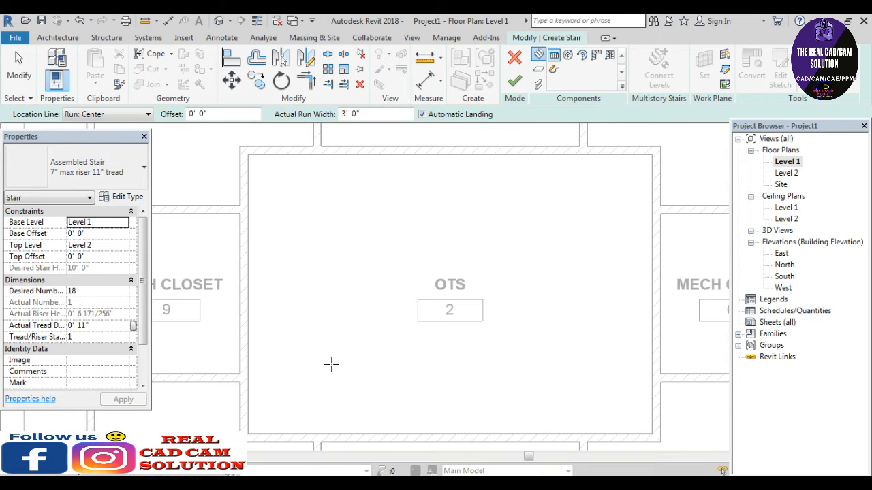
pyautogui.click(319, 374)
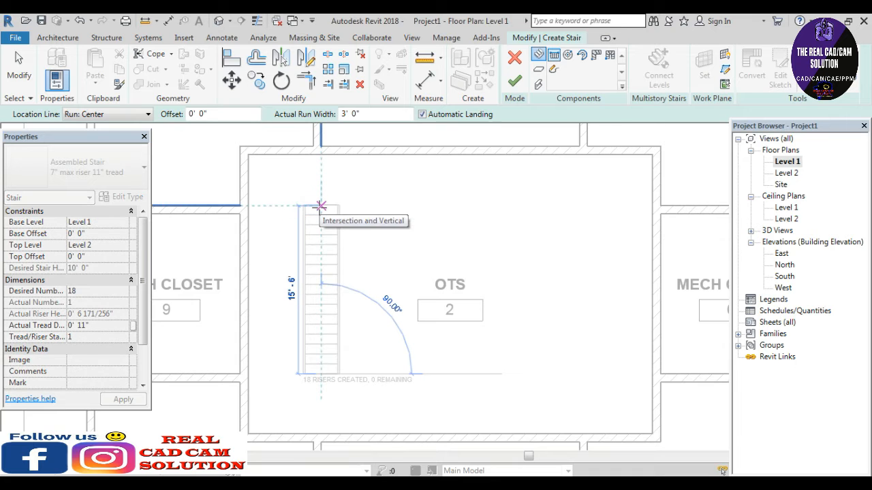
pyautogui.scroll(1, 321, 222)
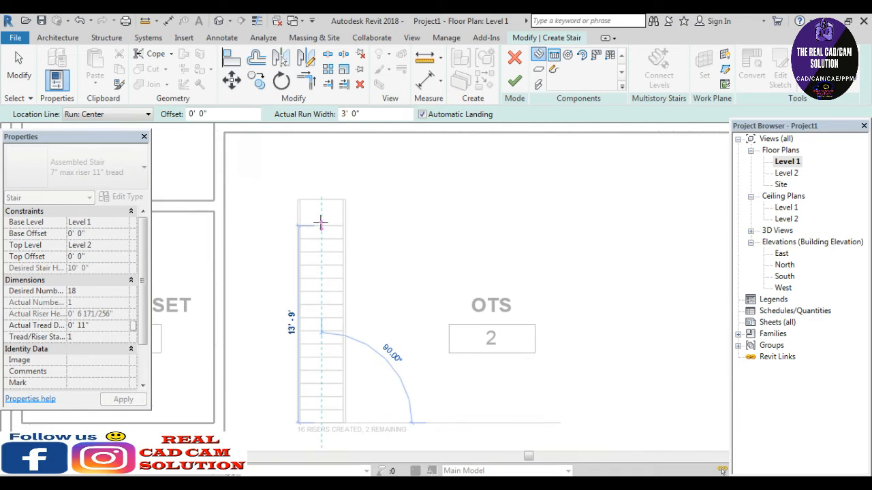
pyautogui.click(320, 221)
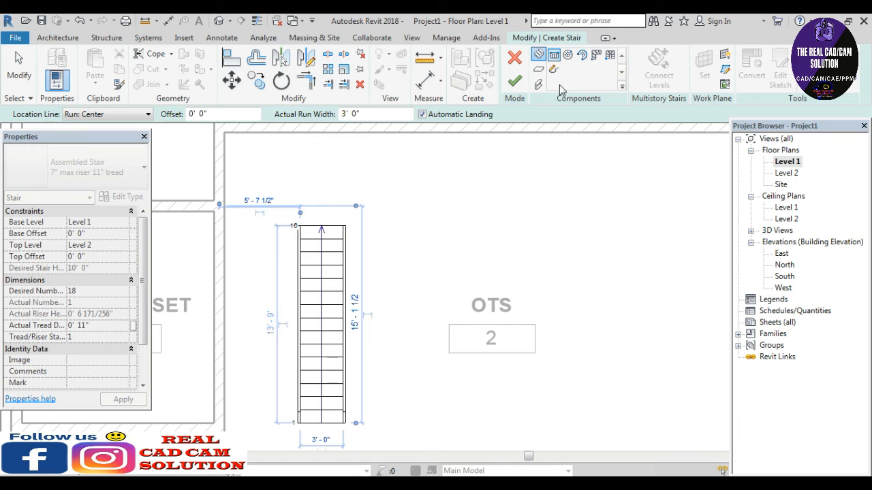
# Sketch a rectangular landing about 6' 6" long from the run's upper end to the room's north wall, and finish the landing and stair.
pyautogui.click(538, 71)
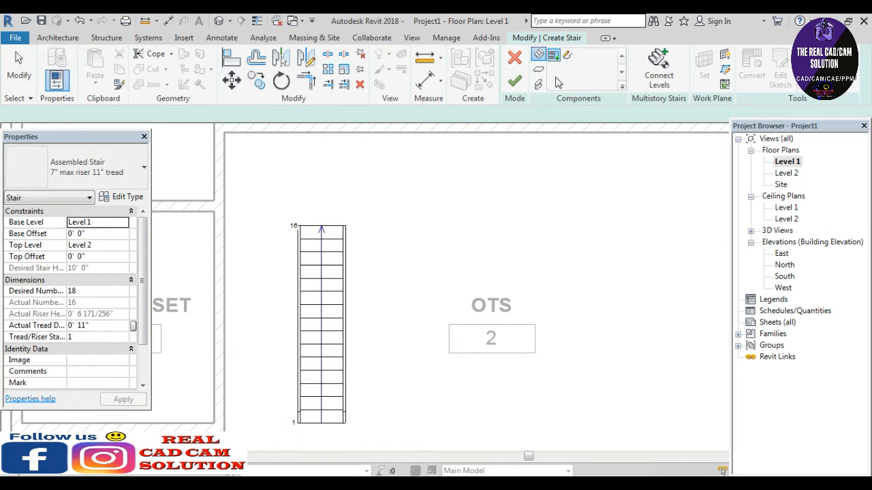
pyautogui.click(568, 60)
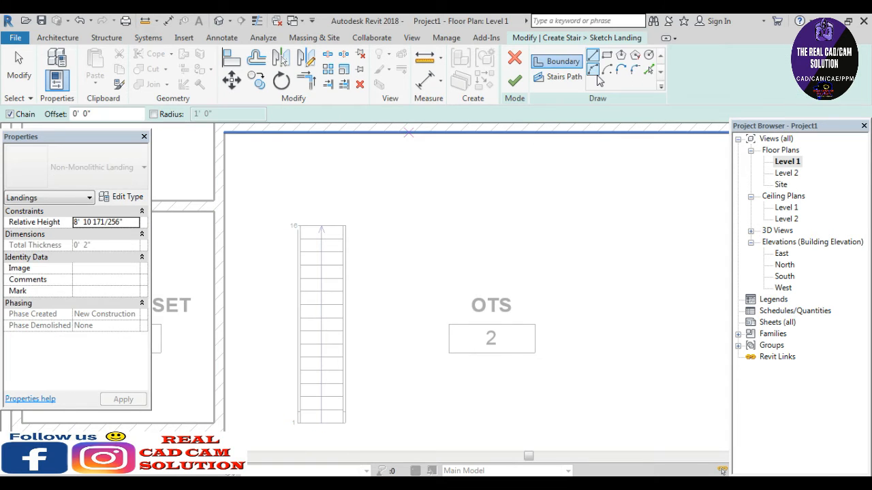
pyautogui.scroll(3, 288, 247)
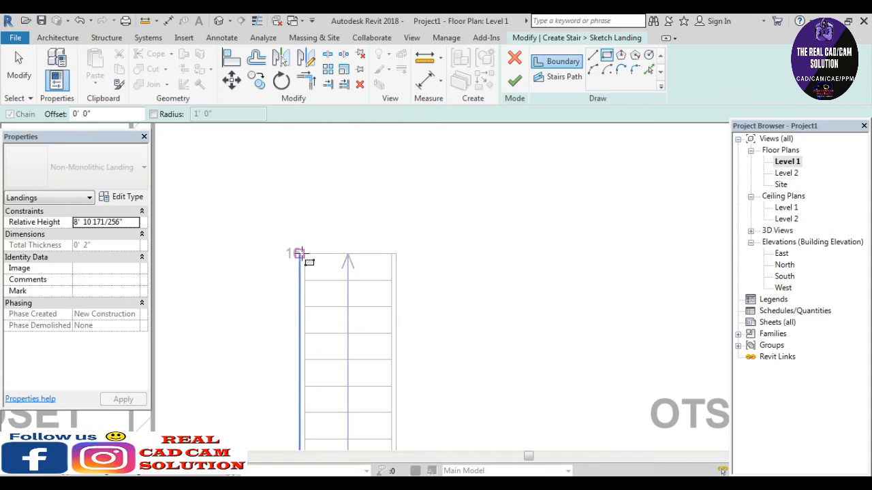
pyautogui.click(300, 253)
pyautogui.scroll(-3, 381, 225)
pyautogui.scroll(2, 394, 160)
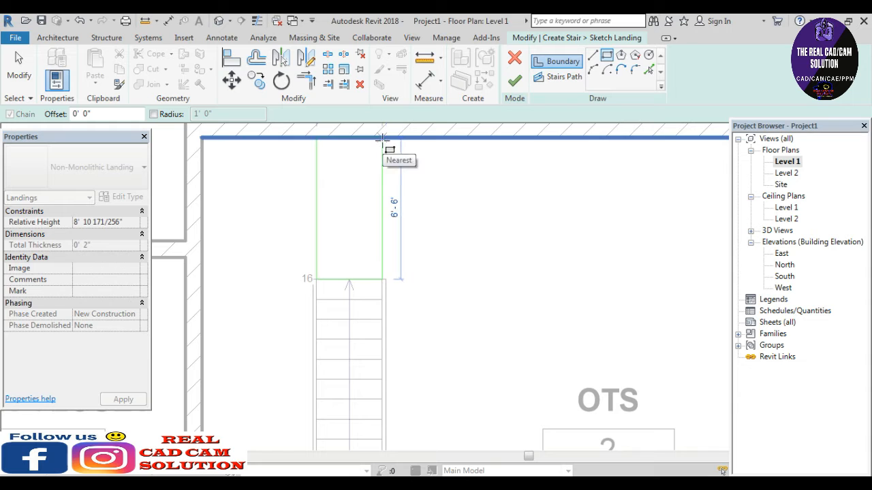
pyautogui.click(385, 141)
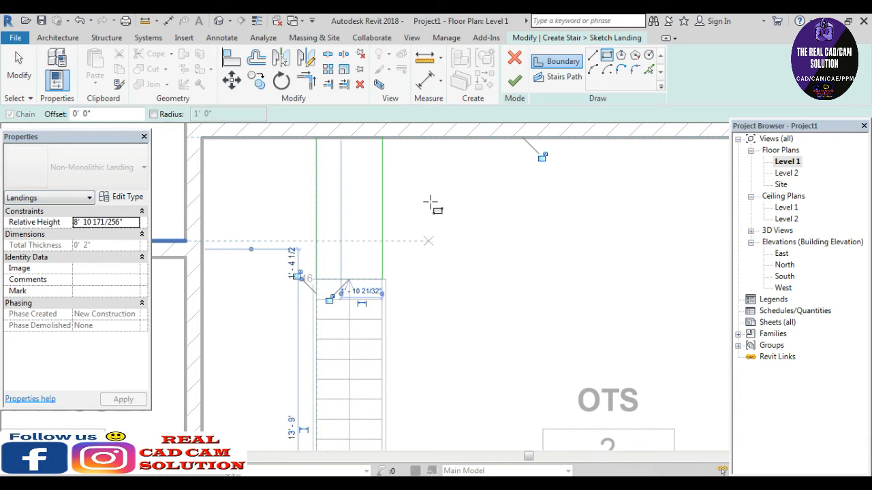
pyautogui.click(514, 80)
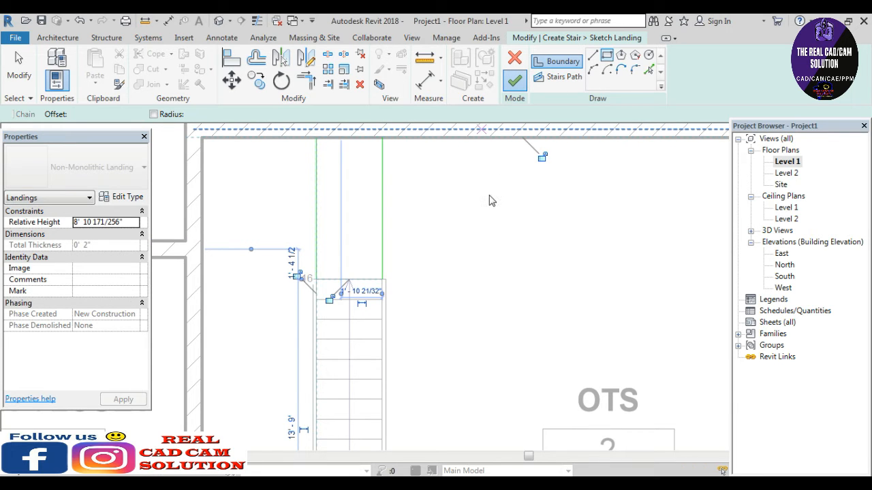
pyautogui.click(518, 84)
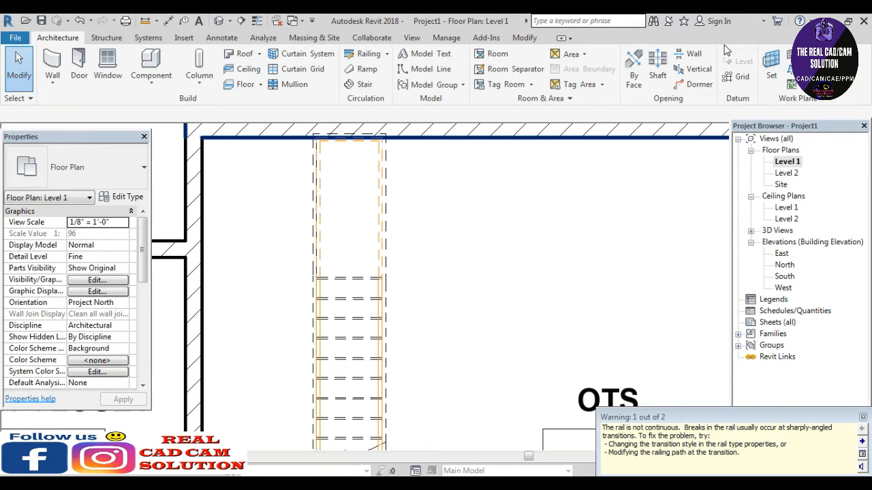
# Tile the Level 1 floor plan beside the 3D view, inspect the straight stair, and move the Project Browser clear of the model.
pyautogui.click(816, 84)
pyautogui.click(547, 243)
pyautogui.scroll(-3, 538, 241)
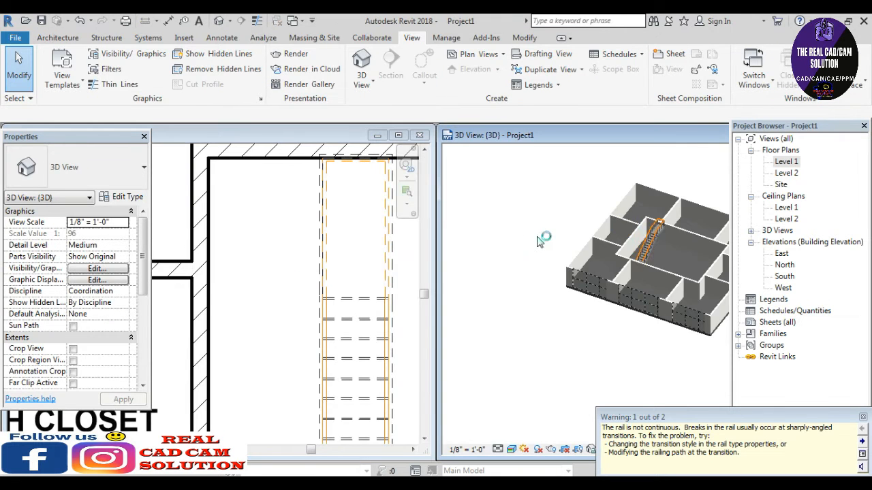
pyautogui.scroll(10, 666, 217)
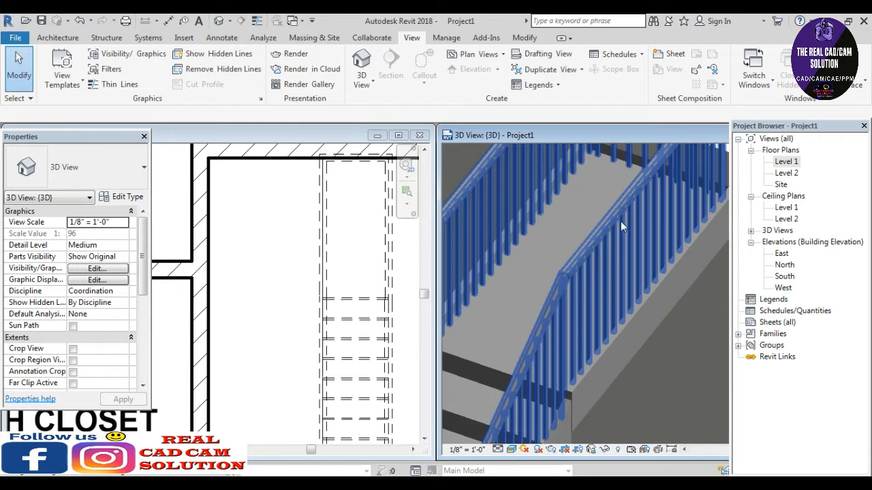
pyautogui.scroll(-5, 620, 222)
pyautogui.click(295, 266)
pyautogui.scroll(-5, 295, 267)
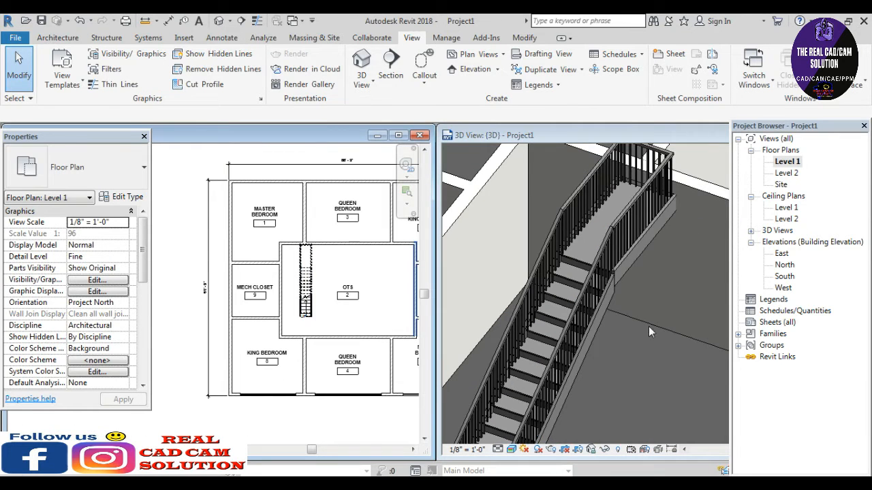
pyautogui.click(623, 332)
pyautogui.scroll(-6, 623, 333)
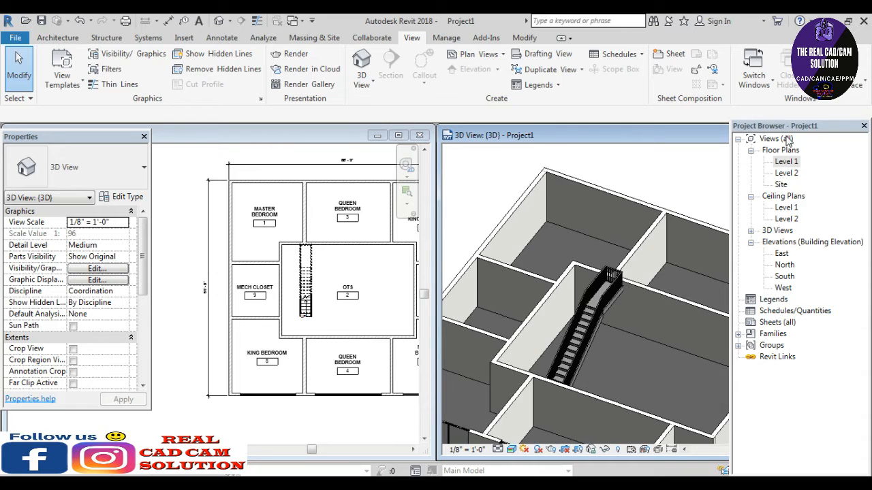
pyautogui.moveTo(787, 127); pyautogui.dragTo(803, 426)
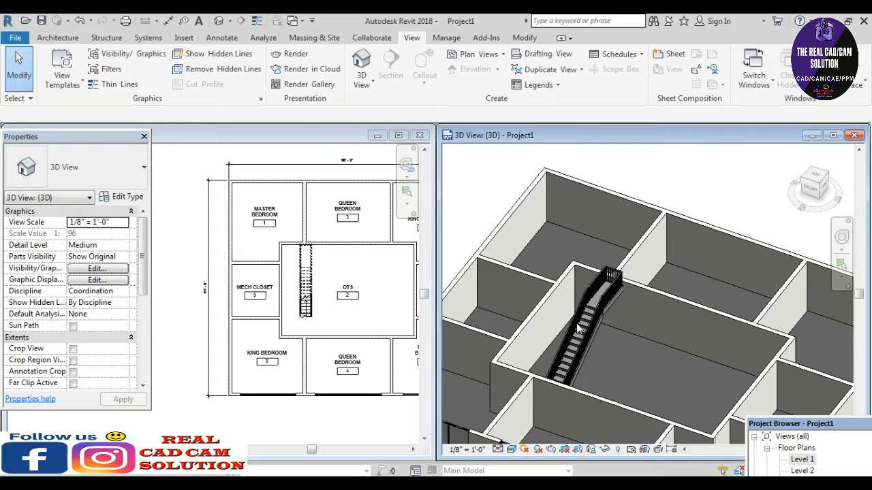
# Start a new stair and place a full-step spiral run with a 3' radius in the OTS room beside the straight stair.
pyautogui.click(338, 303)
pyautogui.scroll(5, 351, 283)
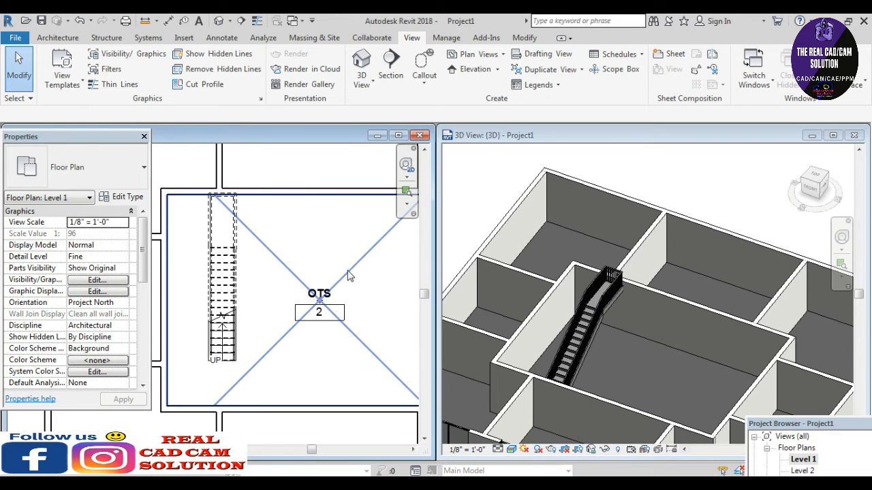
pyautogui.click(58, 38)
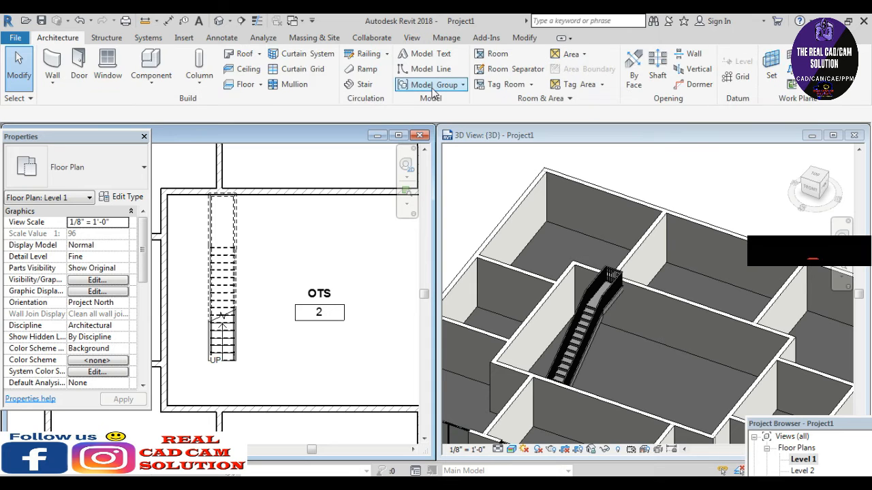
pyautogui.click(376, 86)
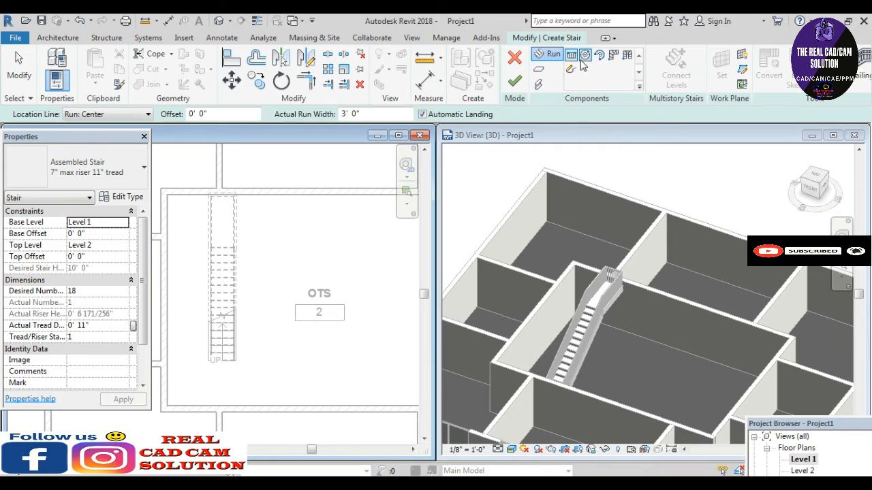
pyautogui.scroll(3, 279, 266)
pyautogui.click(323, 259)
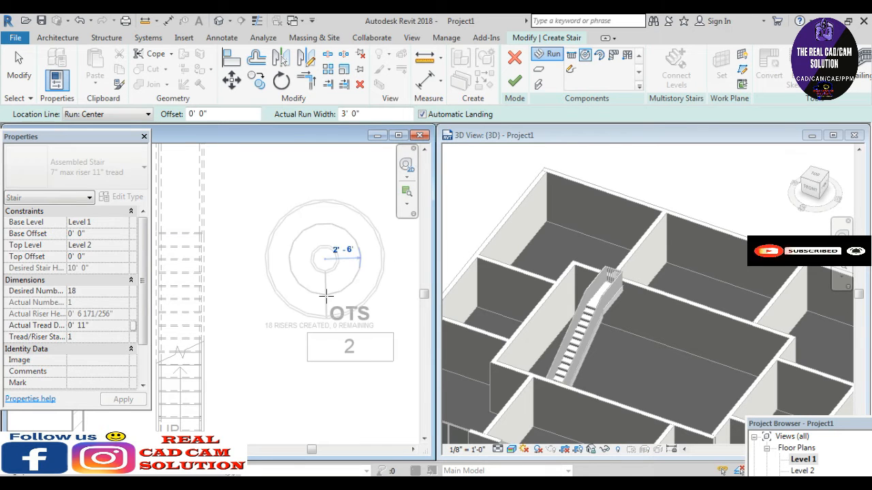
pyautogui.write("3'")
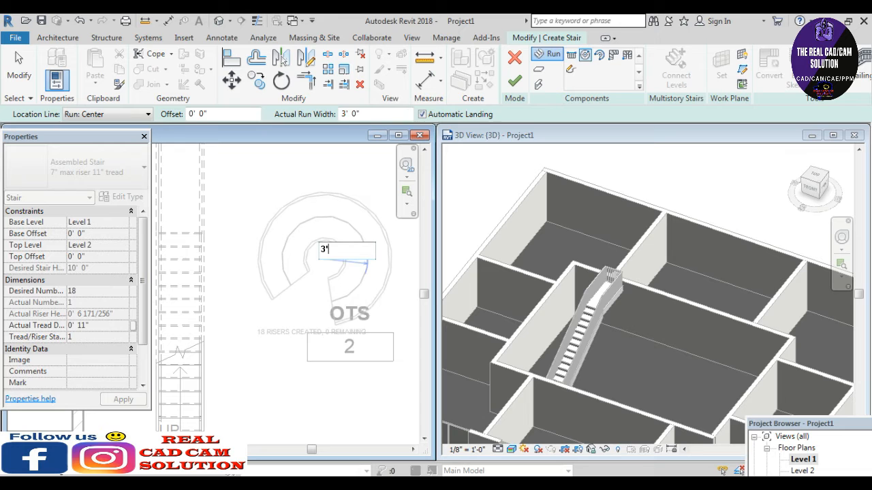
pyautogui.press('Return')
pyautogui.press('Escape')
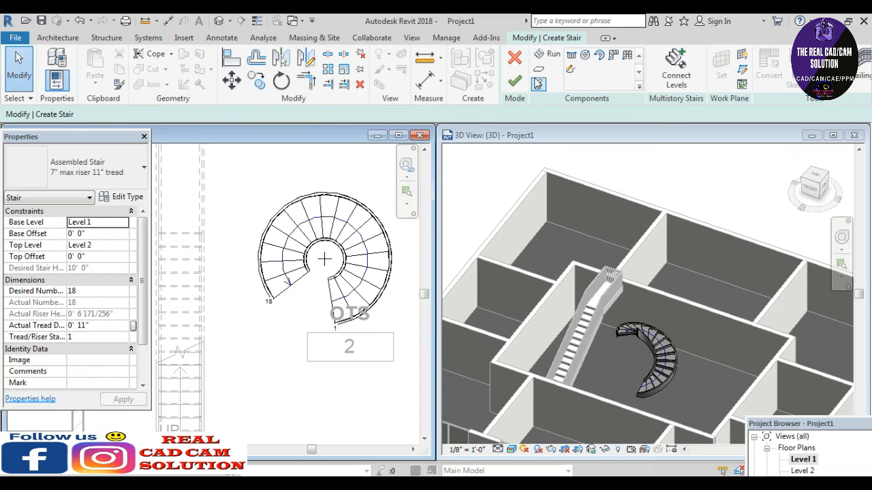
# Start a sketched landing for the spiral stair and draw its outer boundary arc from the outer corner of riser 18 toward riser 1.
pyautogui.click(538, 70)
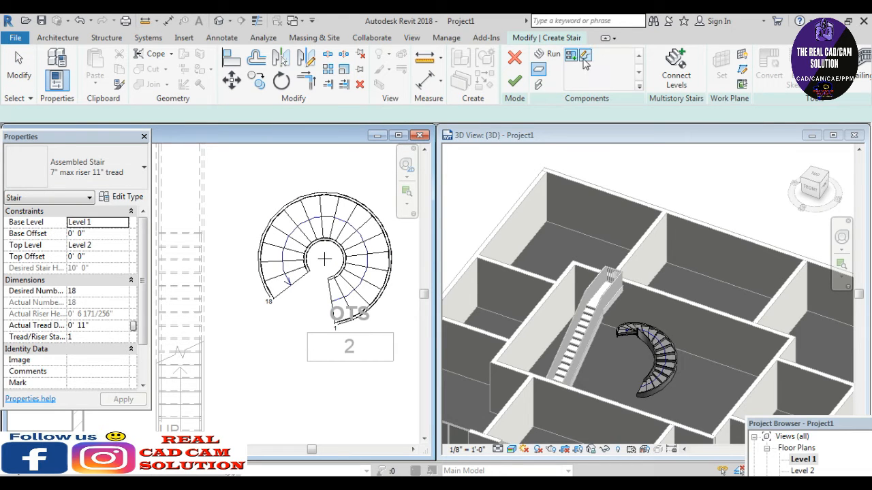
pyautogui.click(584, 55)
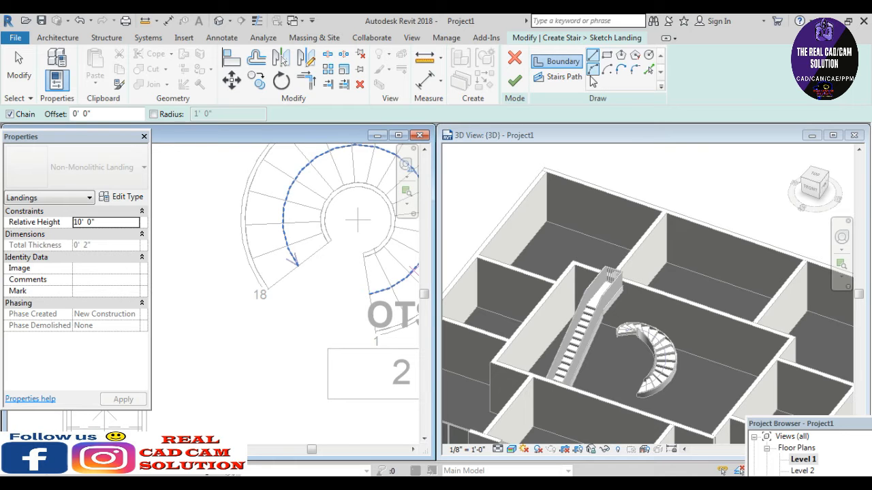
pyautogui.click(592, 69)
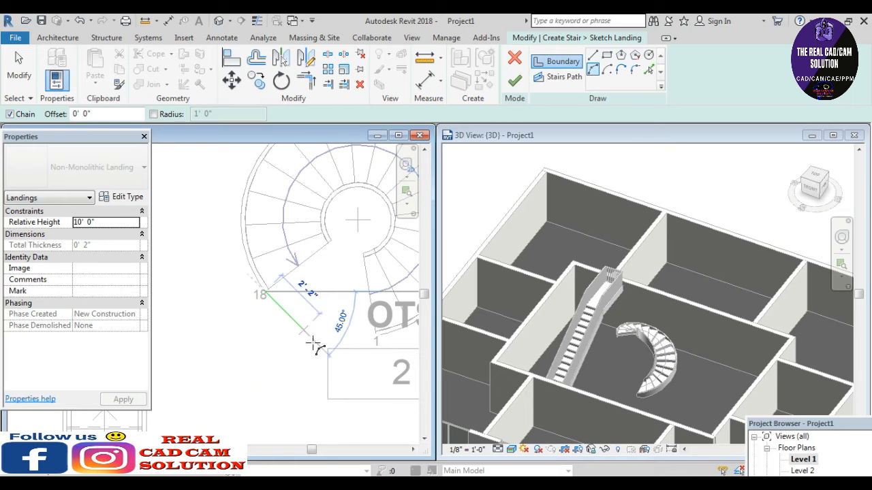
pyautogui.click(263, 293)
pyautogui.click(344, 339)
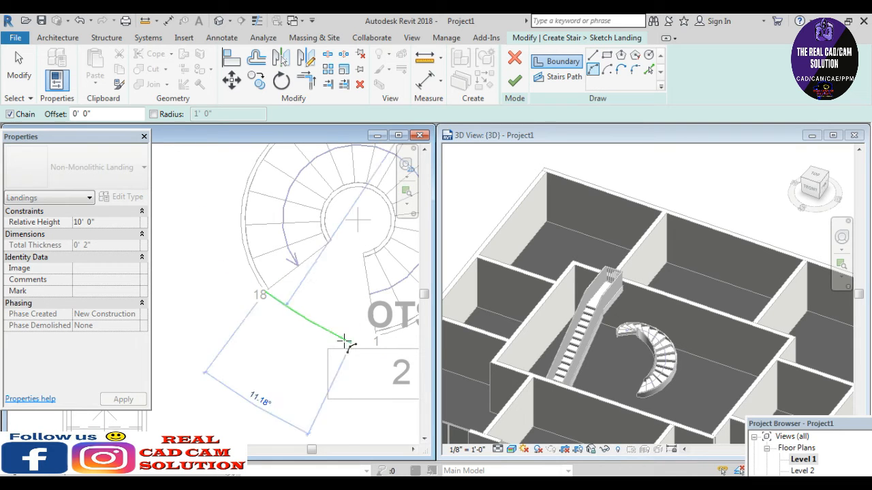
pyautogui.click(311, 328)
# Complete the landing boundary with a straight side edge, an inner arc and a closing line along riser 18, and finish the landing sketch.
pyautogui.click(594, 56)
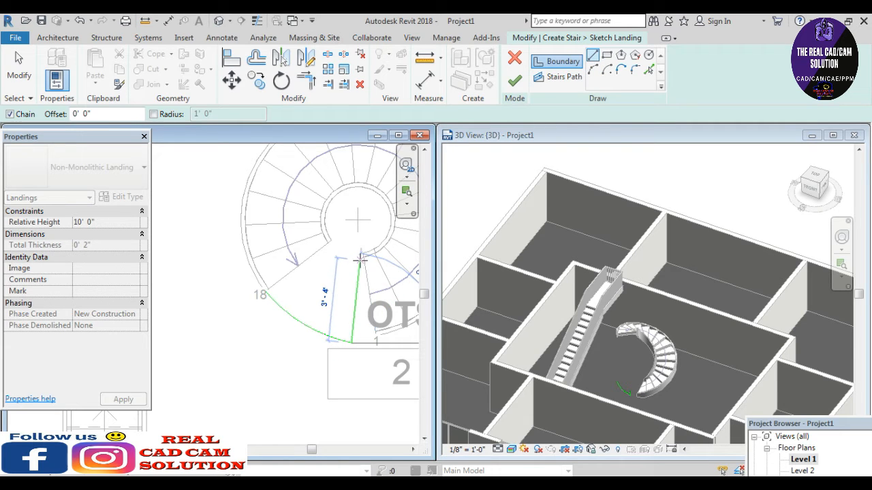
pyautogui.click(356, 257)
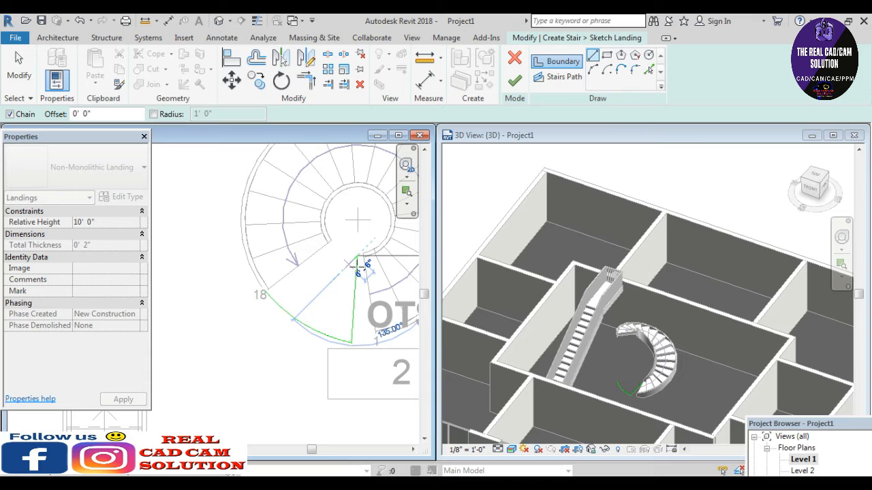
pyautogui.click(593, 70)
pyautogui.click(328, 242)
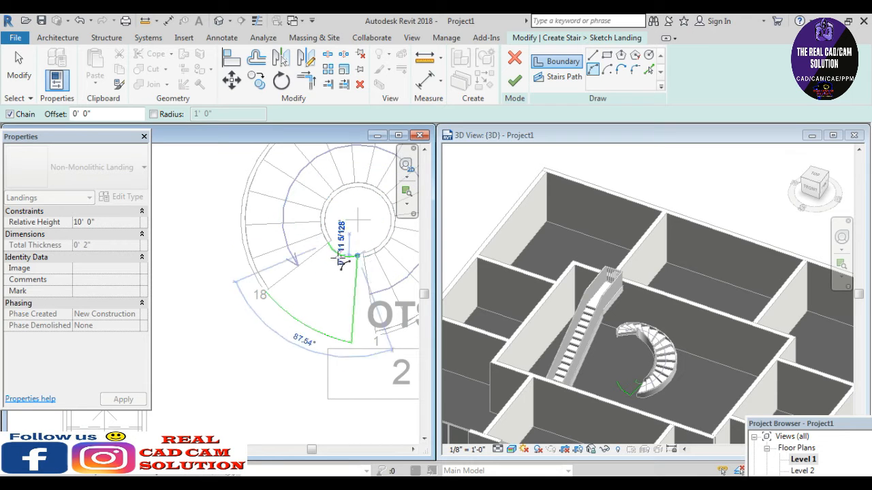
pyautogui.click(341, 262)
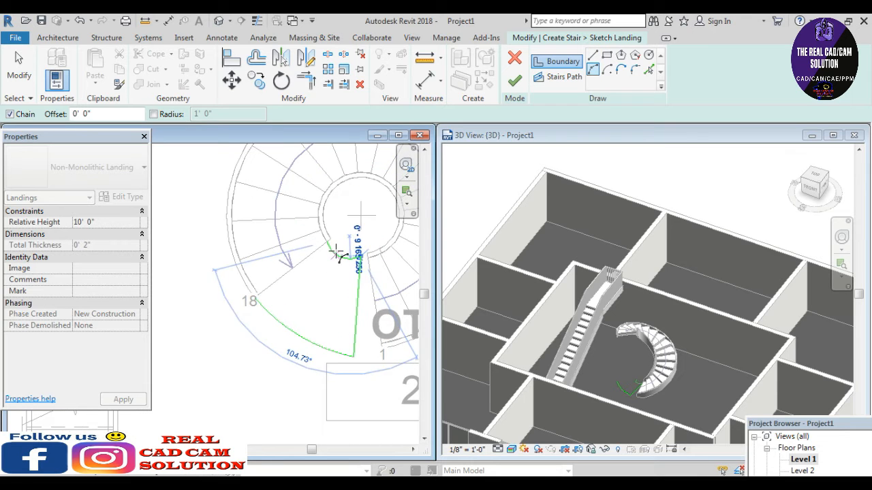
pyautogui.click(592, 54)
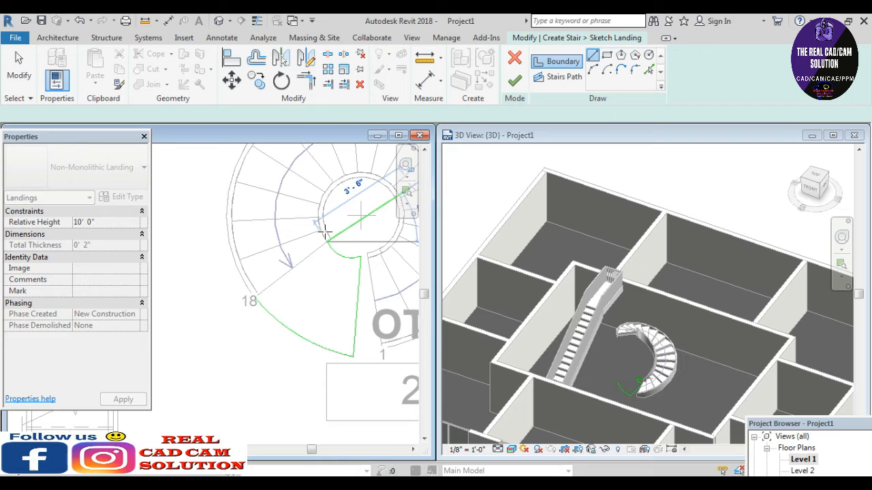
pyautogui.click(253, 298)
pyautogui.scroll(-3, 253, 298)
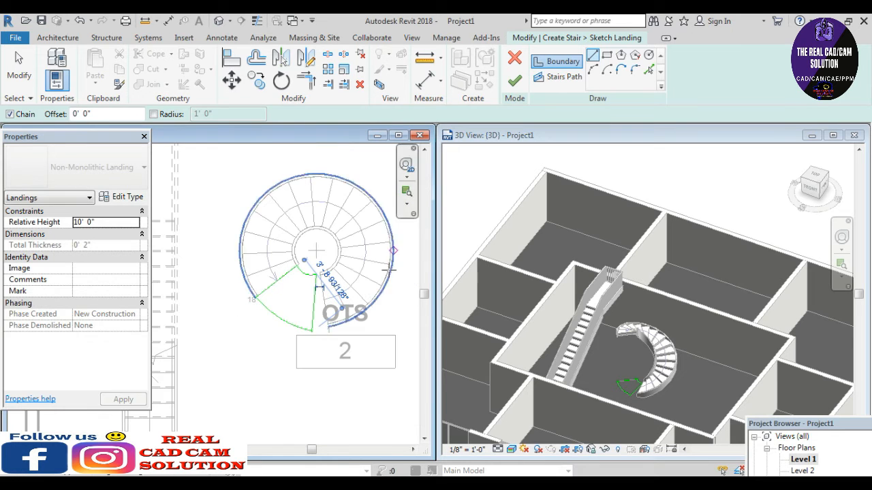
pyautogui.click(514, 80)
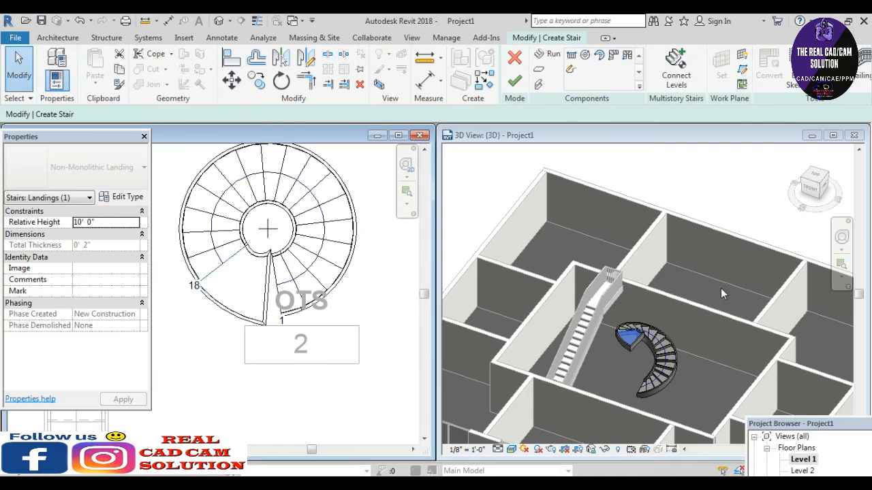
# Check the spiral run and its landing in the 3D view and finish the spiral stair.
pyautogui.scroll(-3, 650, 274)
pyautogui.moveTo(651, 358)
pyautogui.keyDown('shift'); pyautogui.mouseDown(button='middle')
pyautogui.moveTo(656, 346)
pyautogui.moveTo(656, 362)
pyautogui.mouseUp(button='middle'); pyautogui.keyUp('shift')
pyautogui.scroll(1, 656, 348)
pyautogui.scroll(2, 656, 340)
pyautogui.scroll(-2, 656, 340)
pyautogui.click(713, 204)
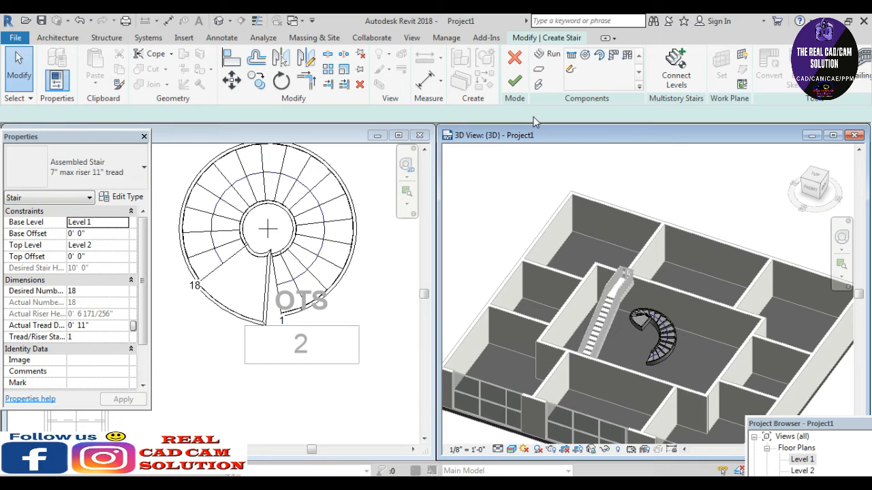
pyautogui.click(516, 82)
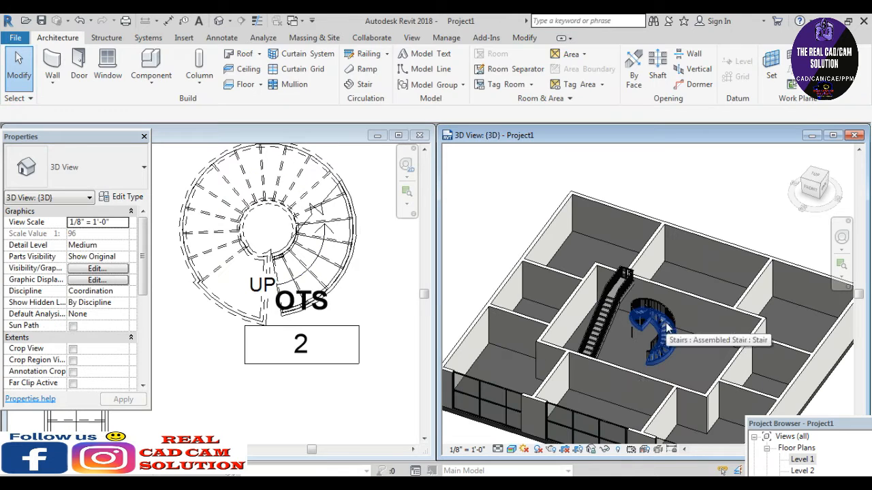
# Start a new stair and place a 14-riser center-ends spiral run with a 3' radius below the existing spiral stair in the OTS room.
pyautogui.click(387, 271)
pyautogui.scroll(-5, 368, 266)
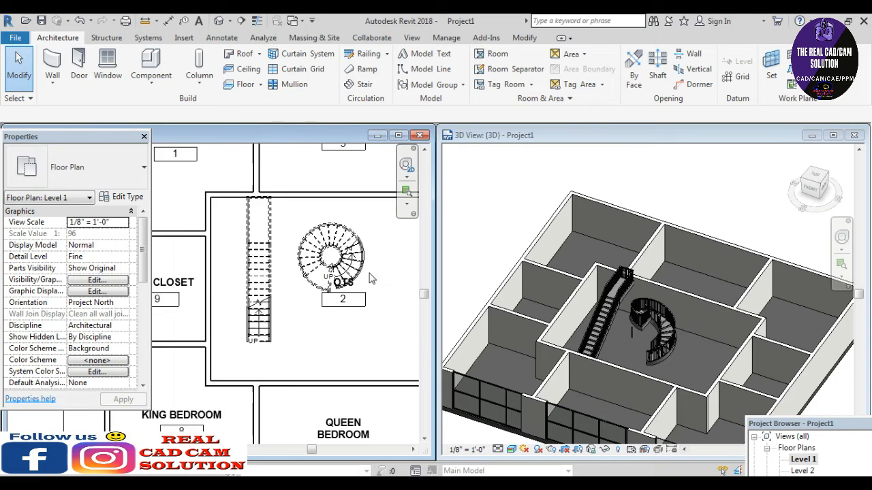
pyautogui.scroll(3, 348, 268)
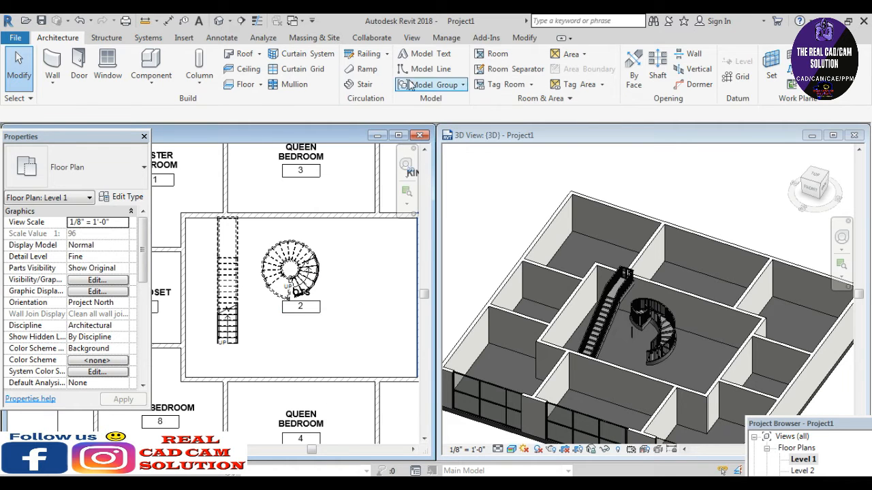
pyautogui.click(361, 84)
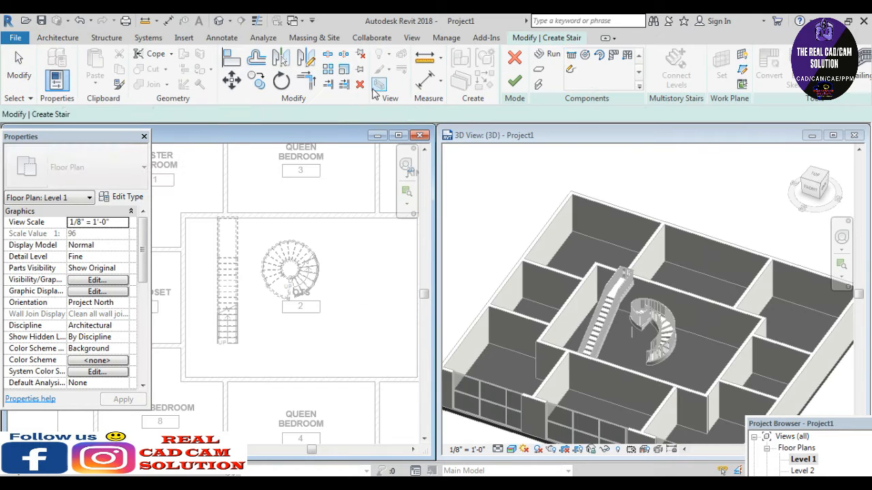
pyautogui.click(599, 56)
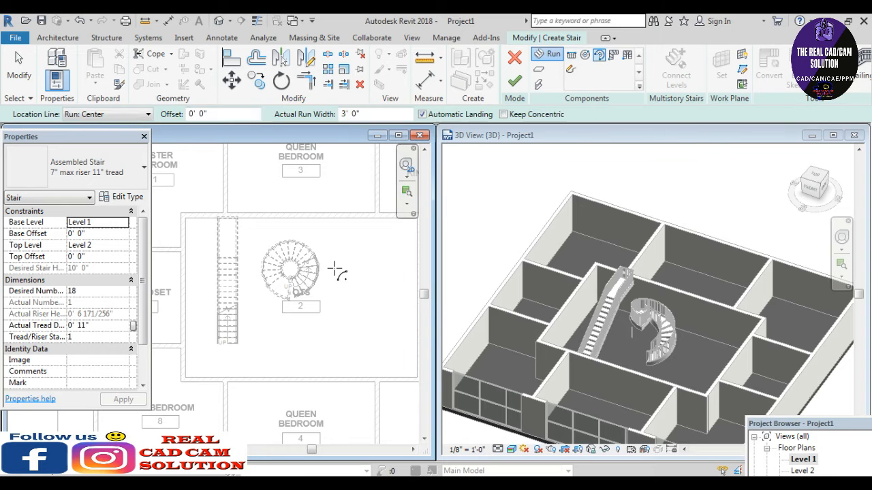
pyautogui.scroll(3, 327, 272)
pyautogui.scroll(-4, 257, 357)
pyautogui.scroll(2, 257, 358)
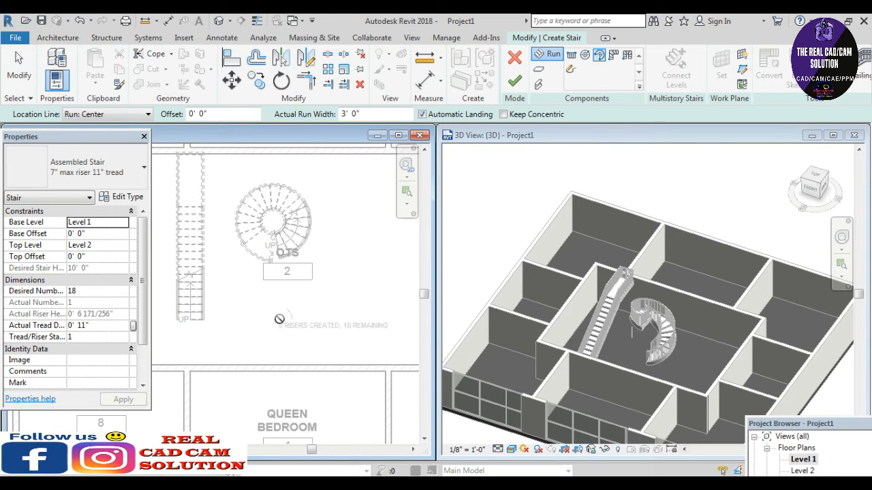
pyautogui.click(279, 317)
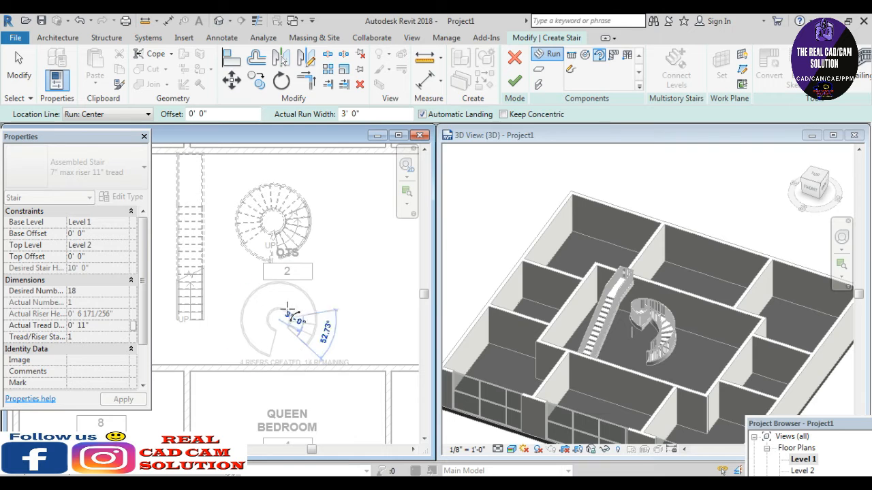
pyautogui.click(298, 338)
pyautogui.click(265, 306)
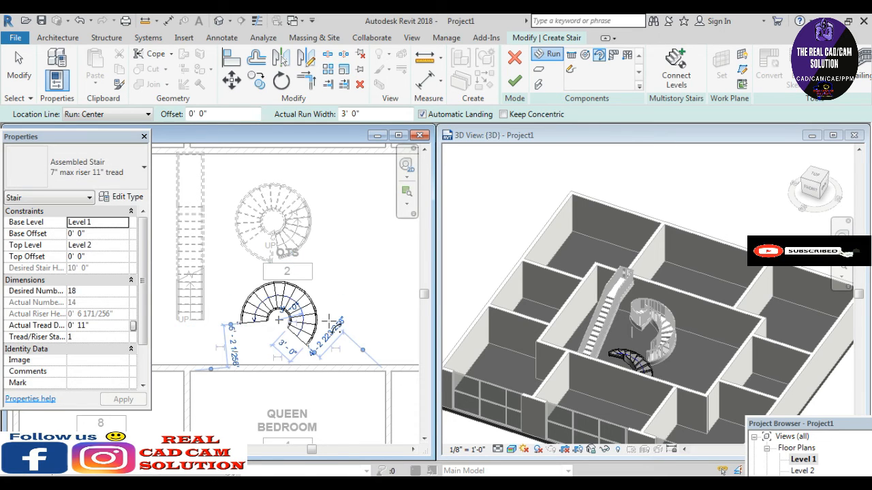
pyautogui.press('Escape')
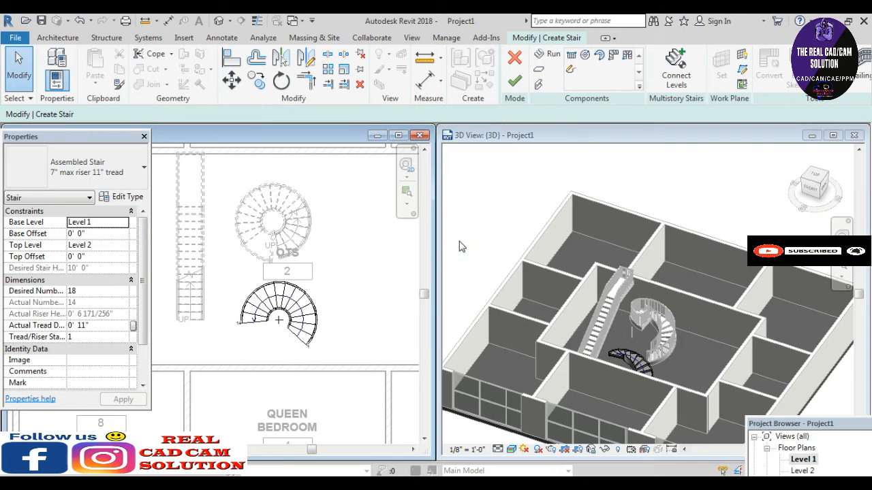
# Start a sketched landing for the new spiral run and draw its outer boundary arc from the outer corner of riser 14.
pyautogui.click(545, 75)
pyautogui.click(586, 58)
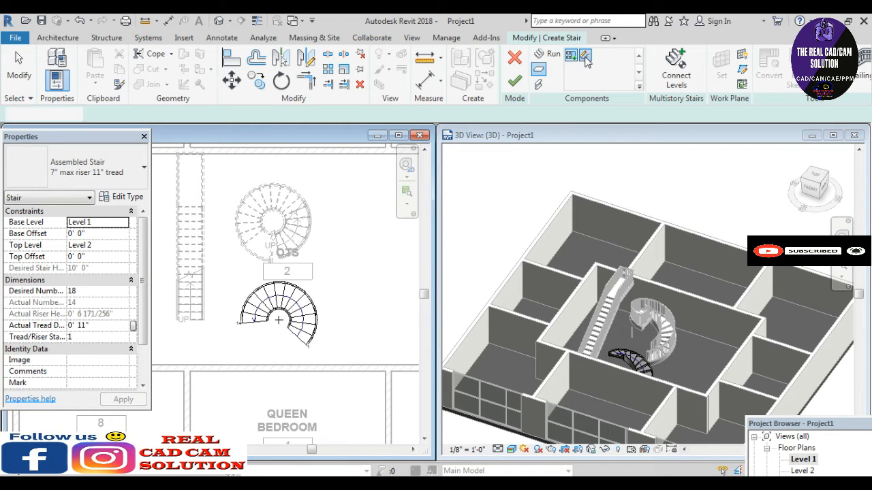
pyautogui.scroll(5, 272, 351)
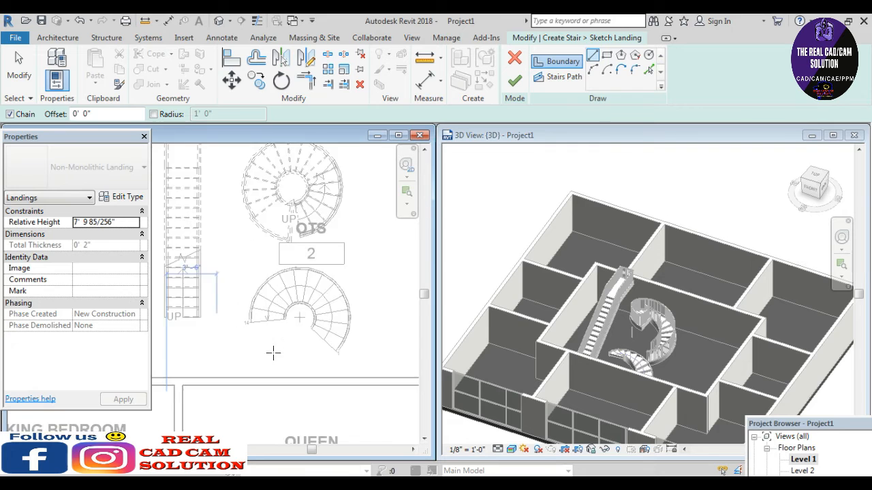
pyautogui.click(592, 70)
pyautogui.click(239, 300)
pyautogui.click(285, 395)
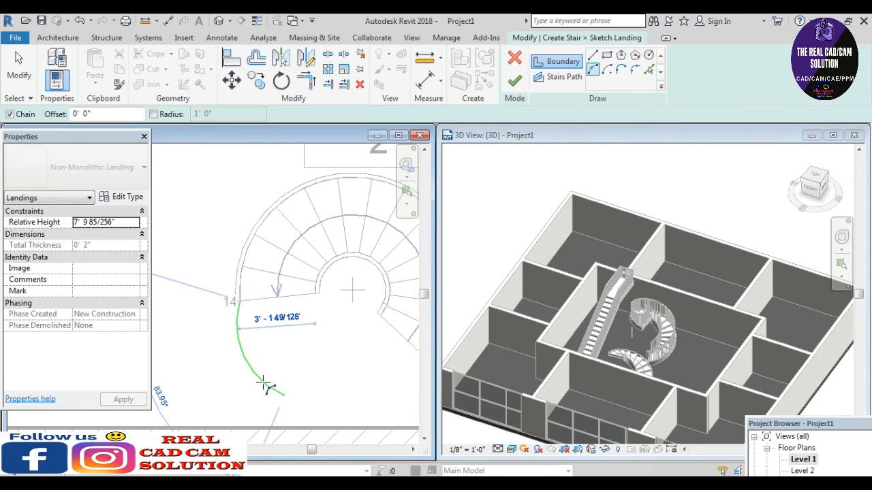
pyautogui.click(265, 378)
# Complete the landing boundary with an end edge about 2'-11" long, an inner arc and a closing line along riser 14, and finish the sketch.
pyautogui.click(592, 55)
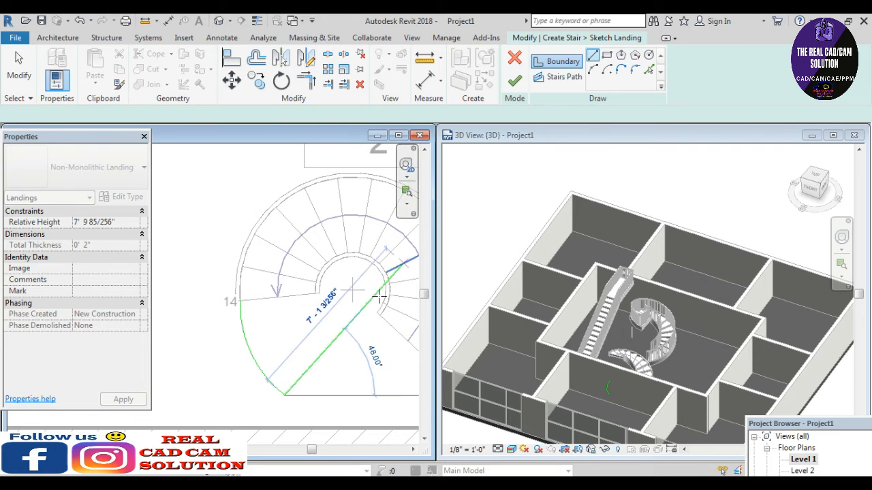
pyautogui.click(349, 365)
pyautogui.click(592, 68)
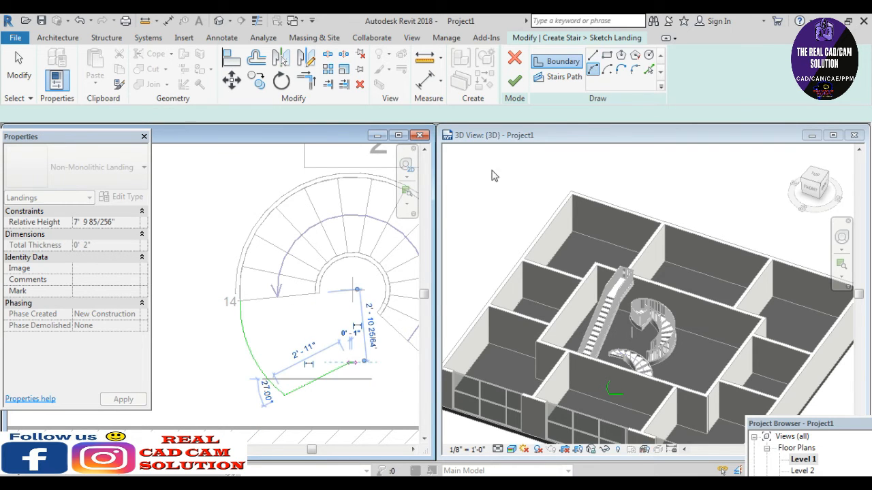
pyautogui.click(314, 295)
pyautogui.click(325, 327)
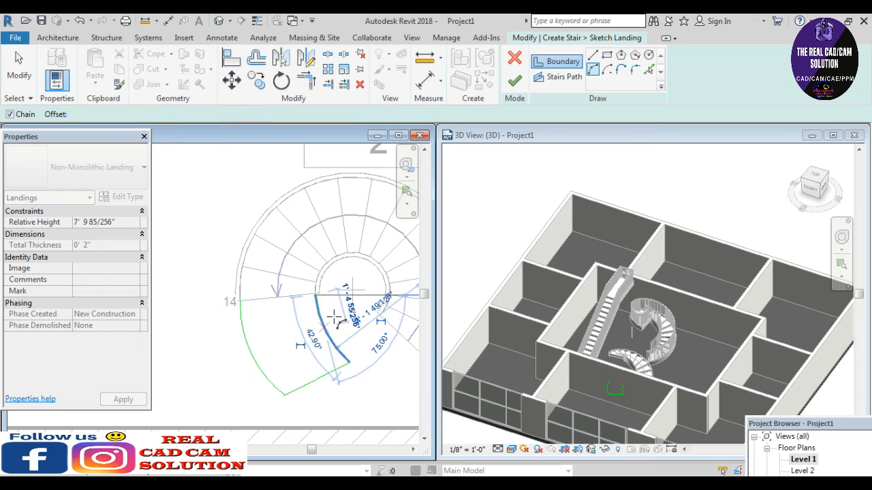
pyautogui.click(593, 55)
pyautogui.click(235, 301)
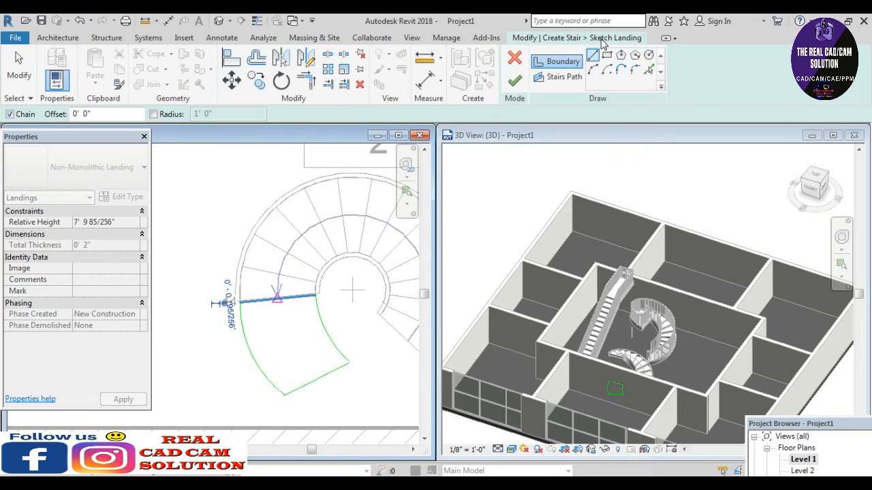
pyautogui.click(515, 82)
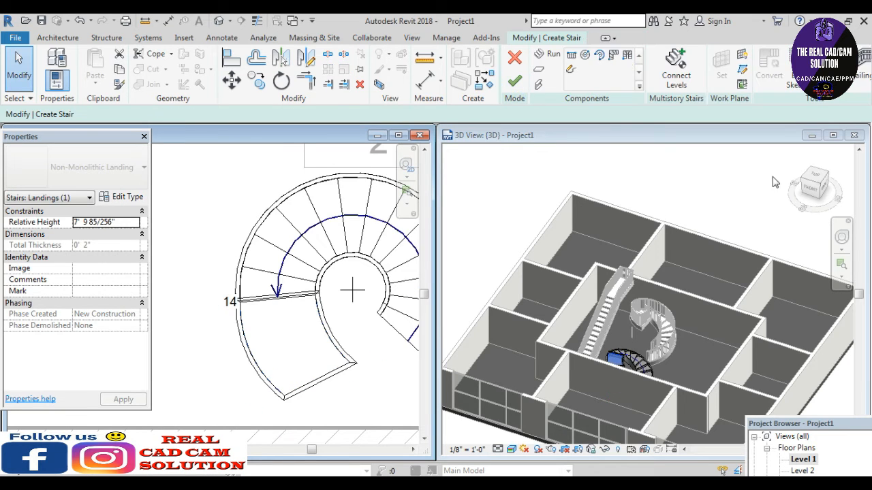
# Finish the second spiral stair with its sketched landing and clear the selection in the 3D view.
pyautogui.scroll(-2, 781, 396)
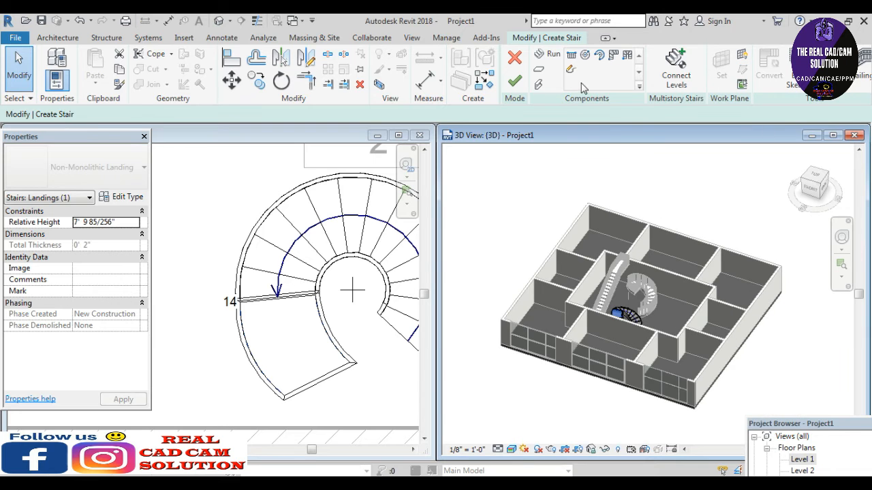
pyautogui.click(513, 81)
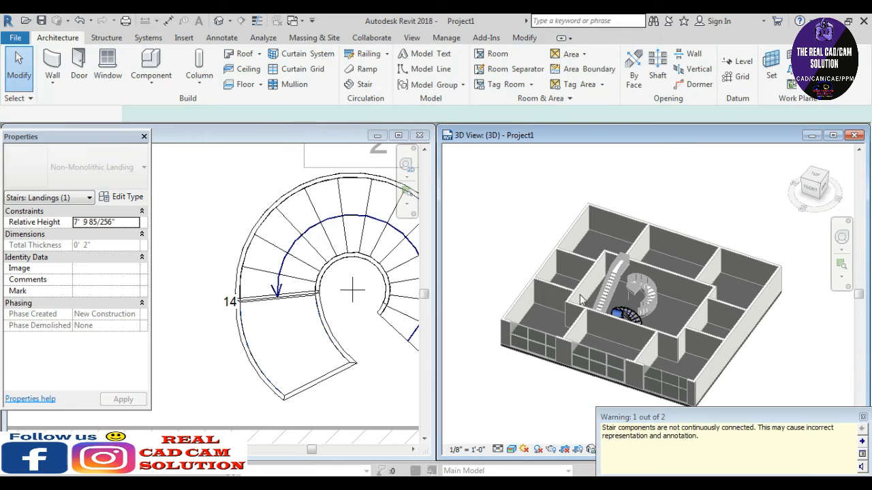
pyautogui.click(503, 245)
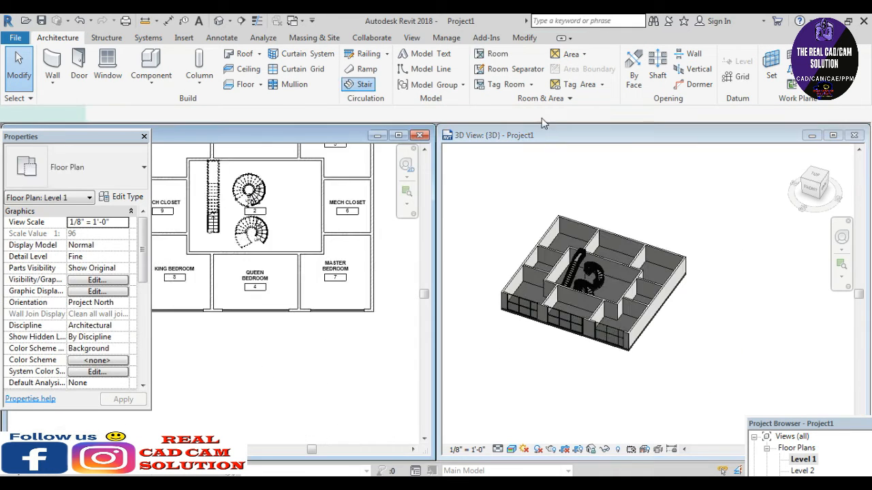
# Start a new stair and place an L-shape winder run with a 3' width in the OTS room, near its upper corner beside the spiral stairs.
pyautogui.click(361, 84)
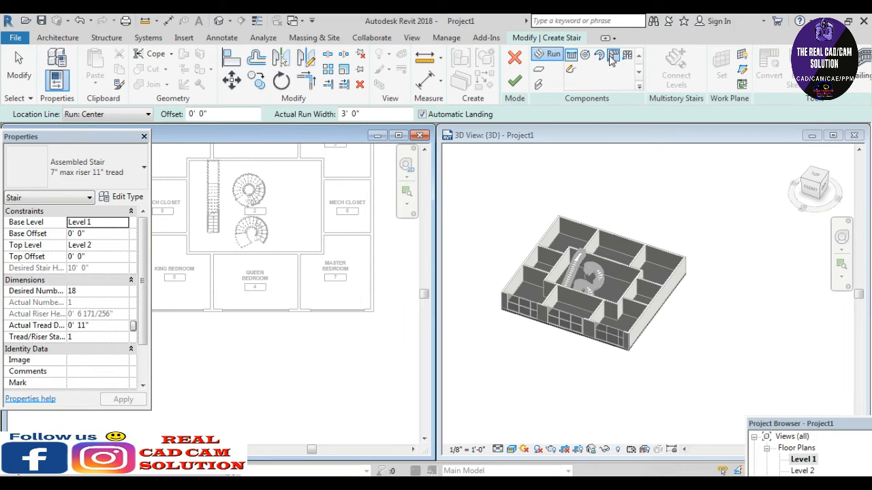
pyautogui.click(612, 56)
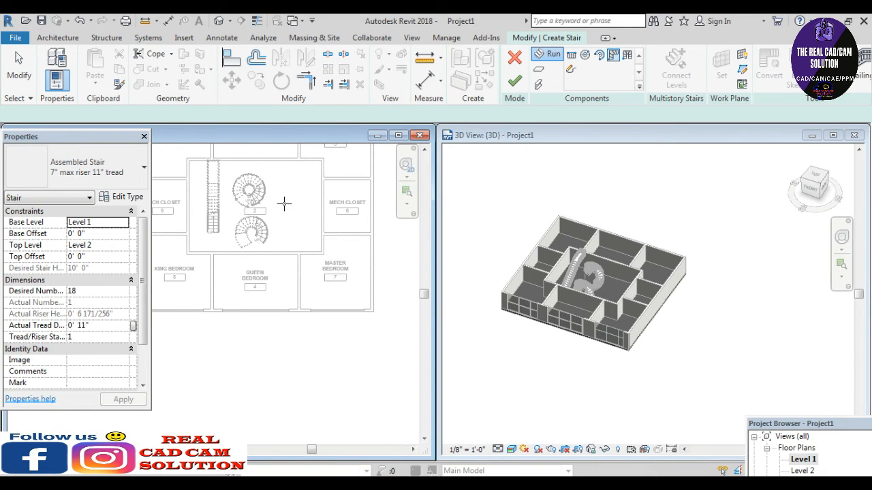
pyautogui.scroll(2, 299, 184)
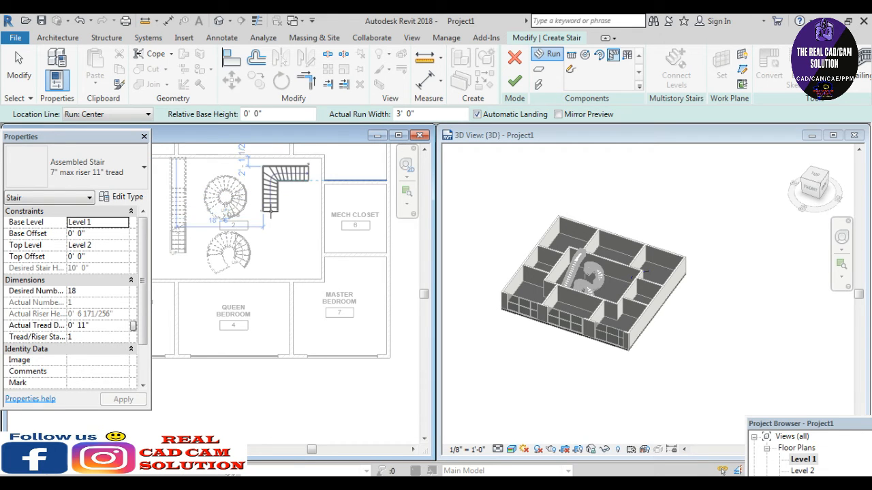
pyautogui.click(324, 145)
# Try to sketch a rectangular run boundary about 2'-9" by 3' from riser 18 to the room wall, and discard the run sketch.
pyautogui.click(570, 70)
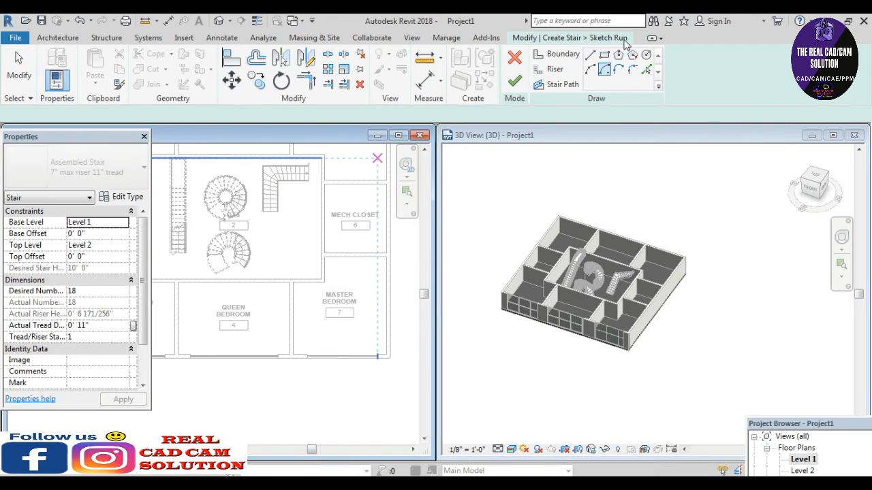
pyautogui.click(603, 55)
pyautogui.scroll(7, 309, 166)
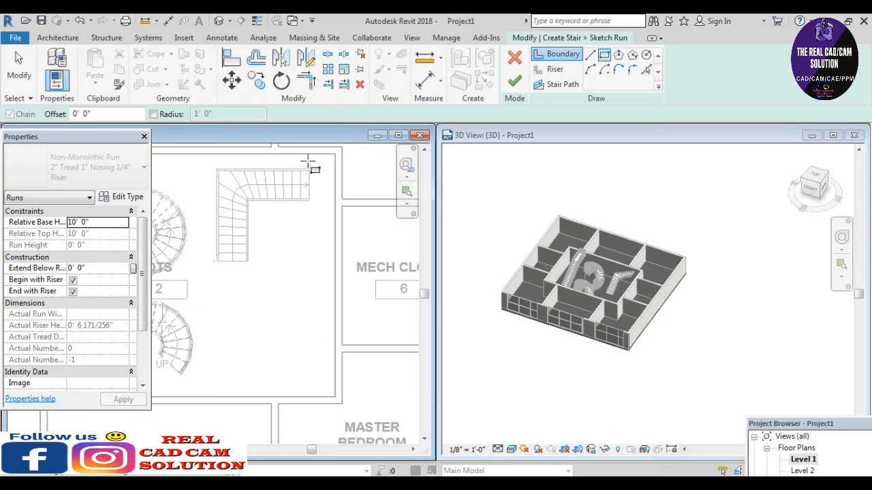
pyautogui.click(311, 190)
pyautogui.scroll(-2, 317, 264)
pyautogui.scroll(1, 351, 279)
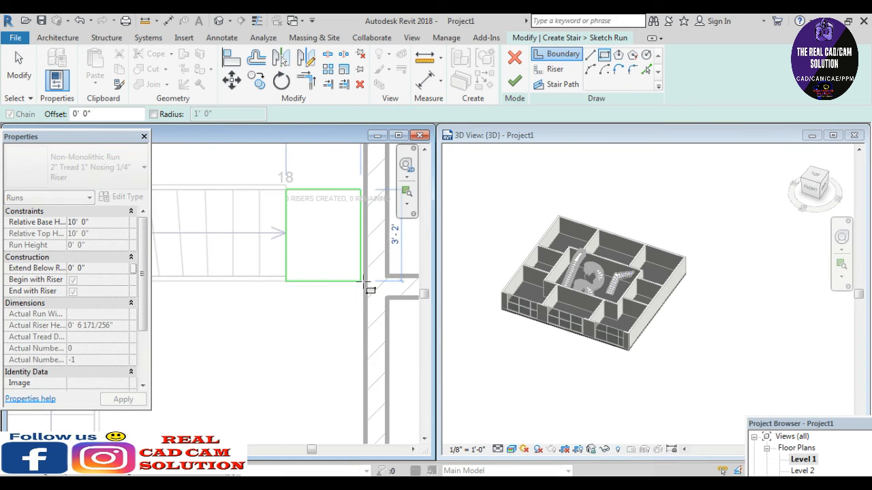
pyautogui.click(365, 277)
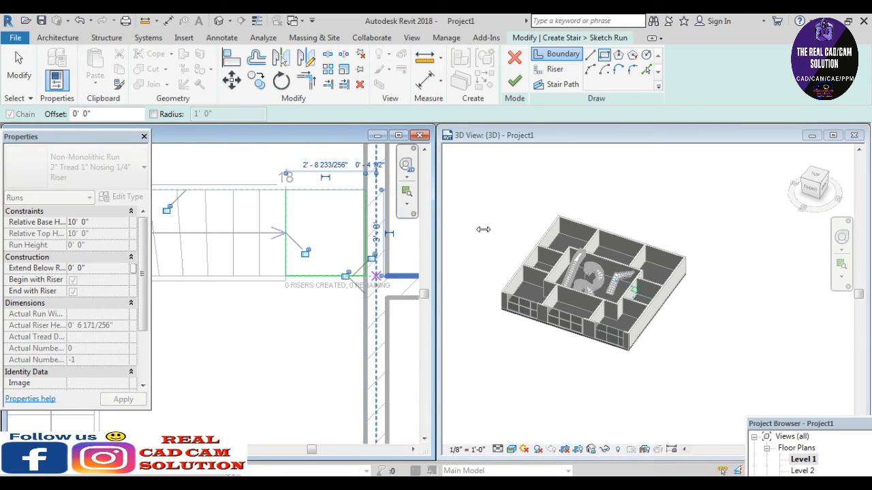
pyautogui.click(516, 81)
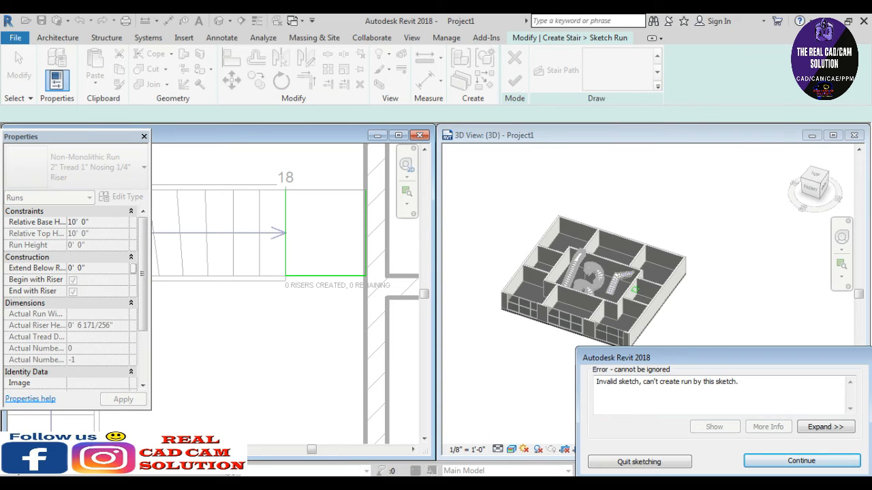
pyautogui.click(825, 427)
pyautogui.click(600, 460)
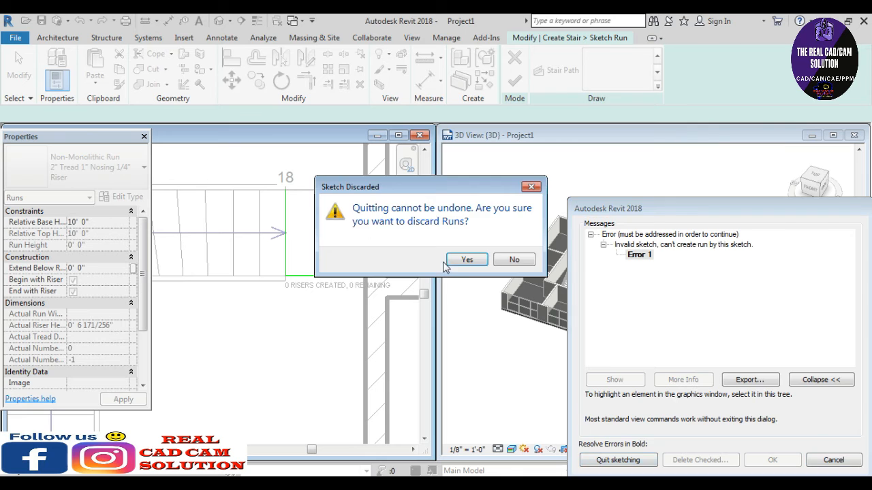
pyautogui.click(465, 257)
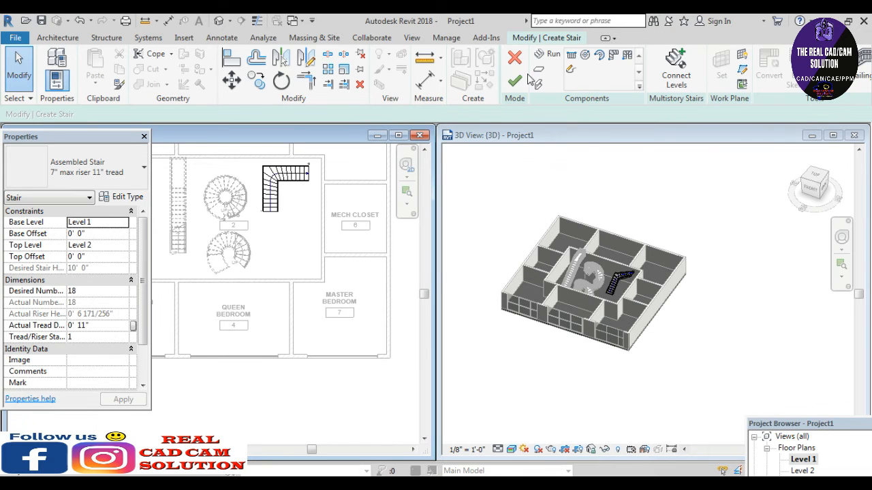
# Finish the L-shape winder stair and check it beside the other stairs in the 3D view.
pyautogui.scroll(3, 300, 162)
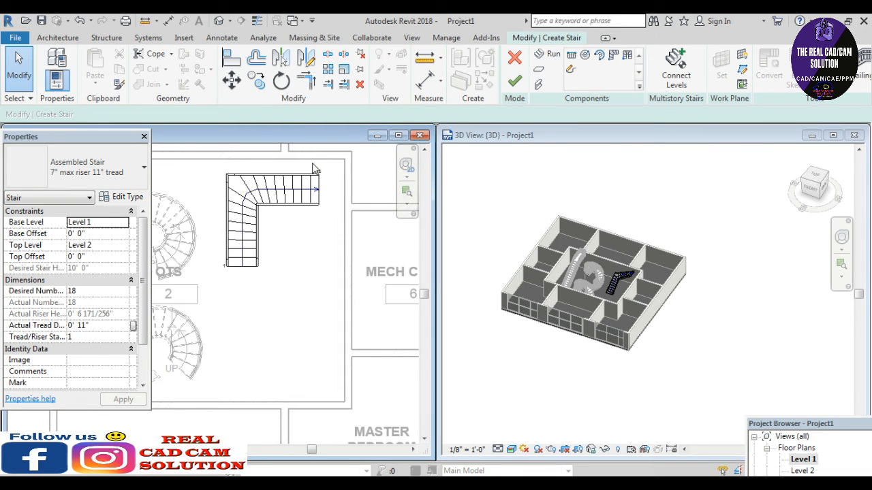
pyautogui.click(515, 81)
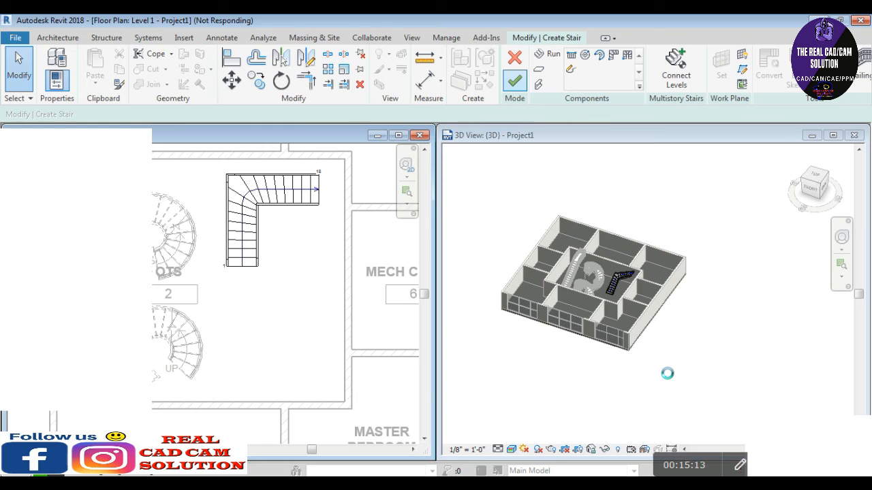
pyautogui.scroll(2, 612, 262)
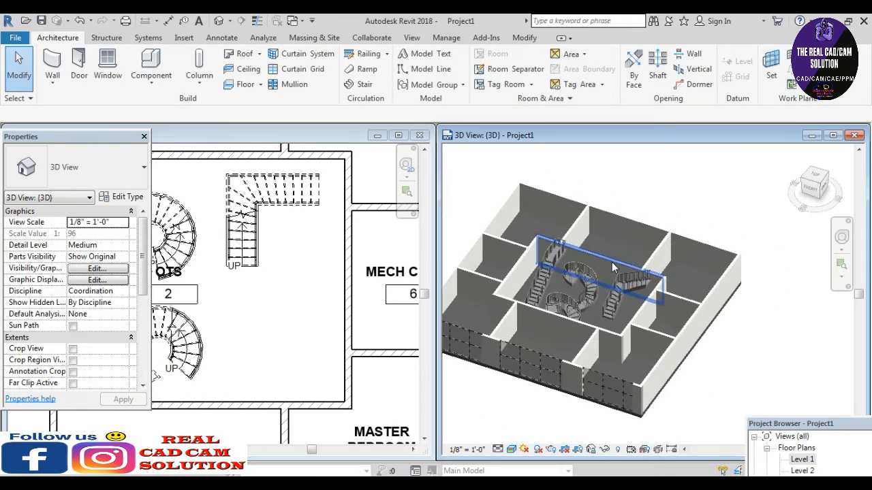
pyautogui.scroll(3, 612, 262)
pyautogui.scroll(-2, 628, 279)
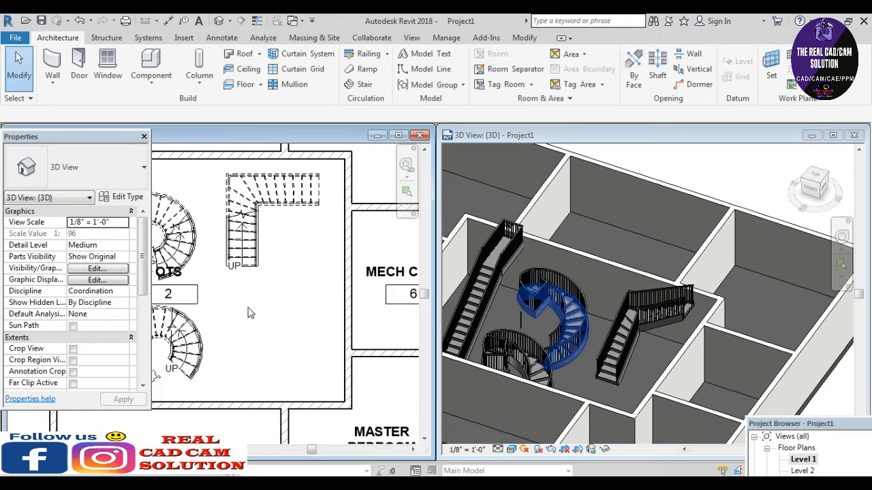
# Start a new stair and place a U-shape winder run with a 3' width in the OTS room, below the L-shape winder stair.
pyautogui.scroll(-5, 250, 313)
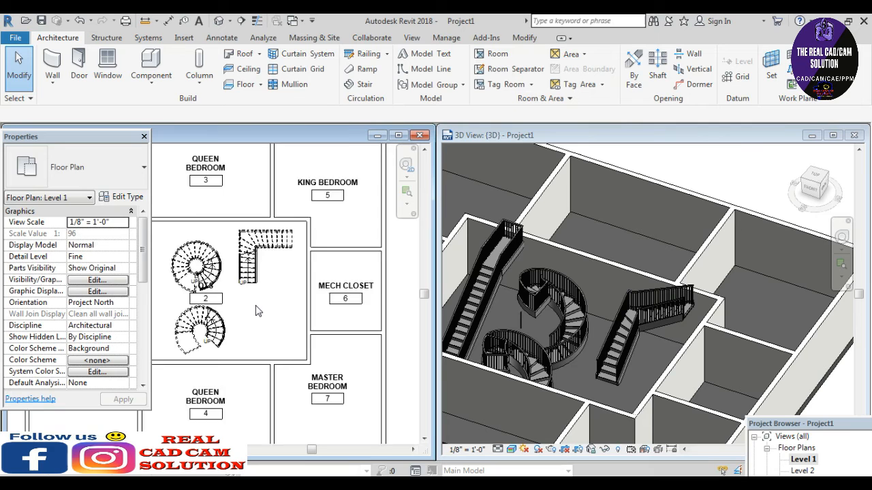
pyautogui.click(360, 84)
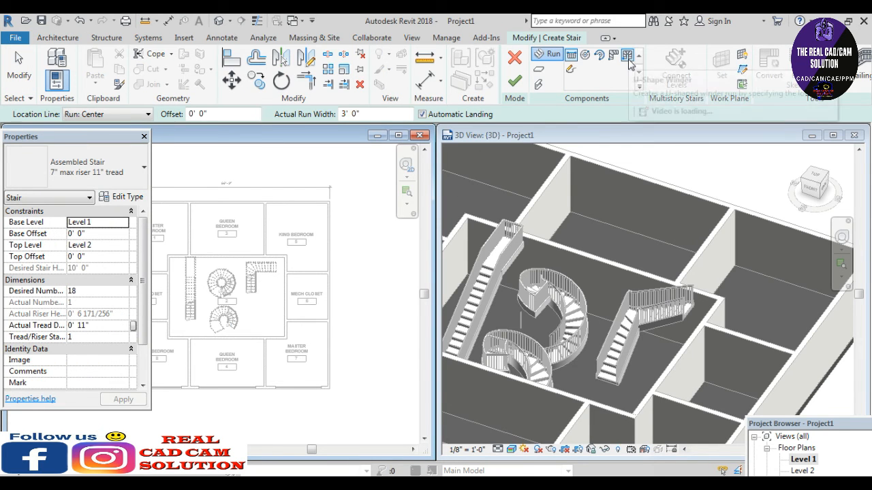
pyautogui.click(627, 55)
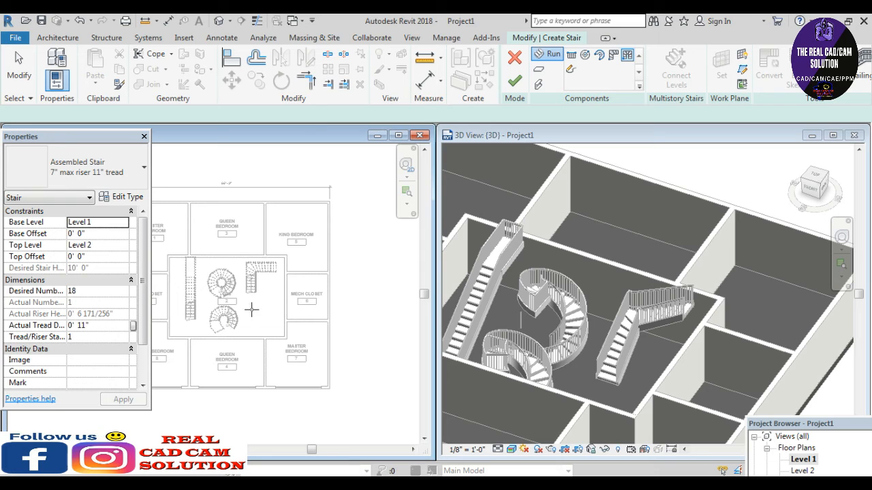
pyautogui.scroll(4, 251, 310)
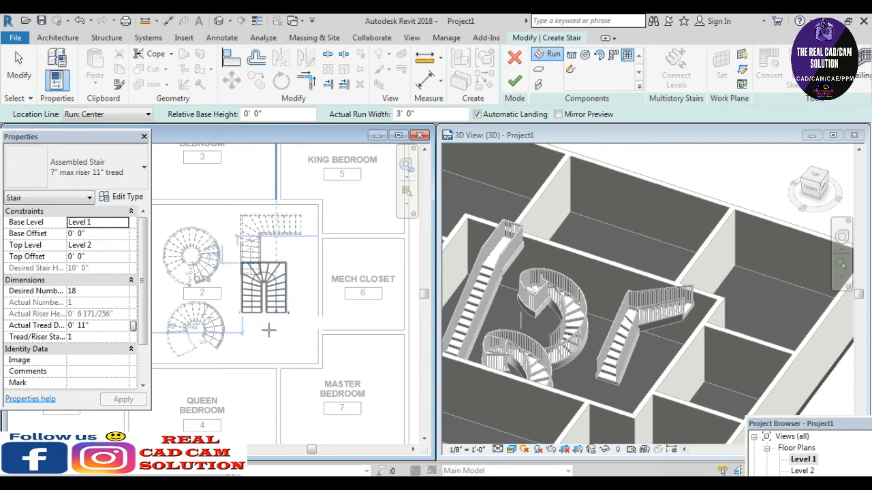
pyautogui.click(305, 325)
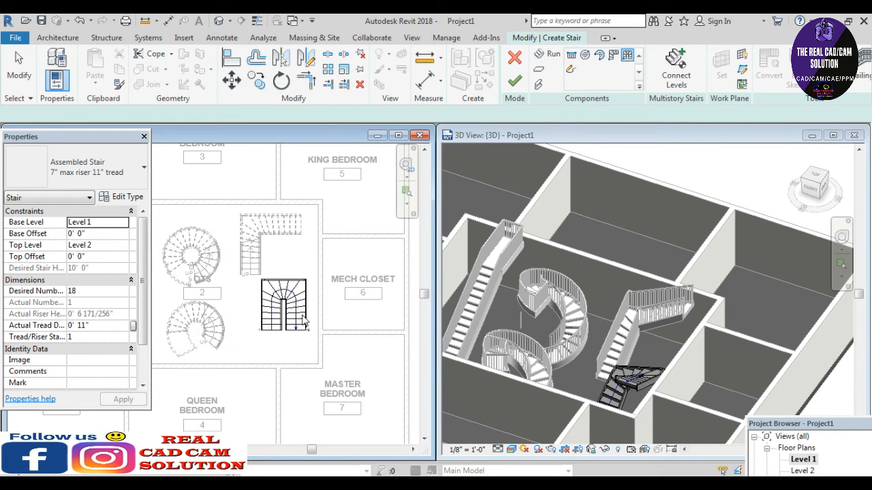
pyautogui.press('Escape')
# Sketch an L-shaped landing boundary from riser 18, dropping about 1'-3", extending about 3'-11" toward riser 1's side, with a 2'-7" deep end.
pyautogui.click(537, 71)
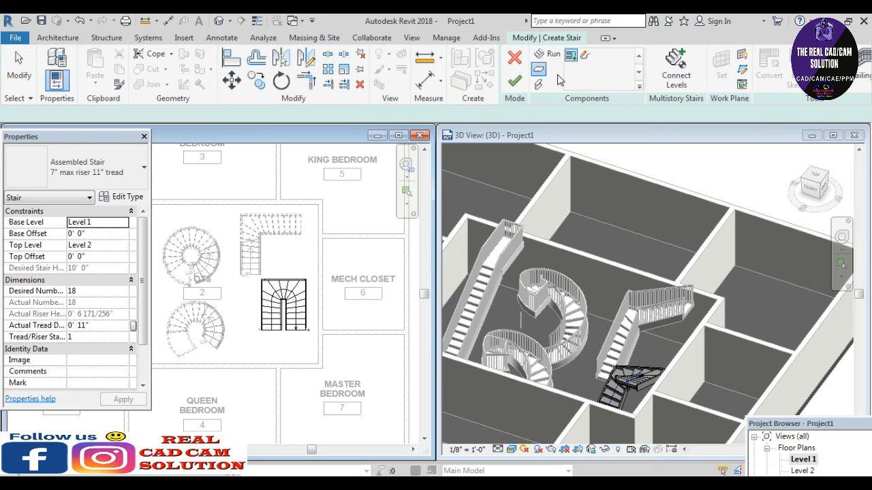
pyautogui.click(585, 56)
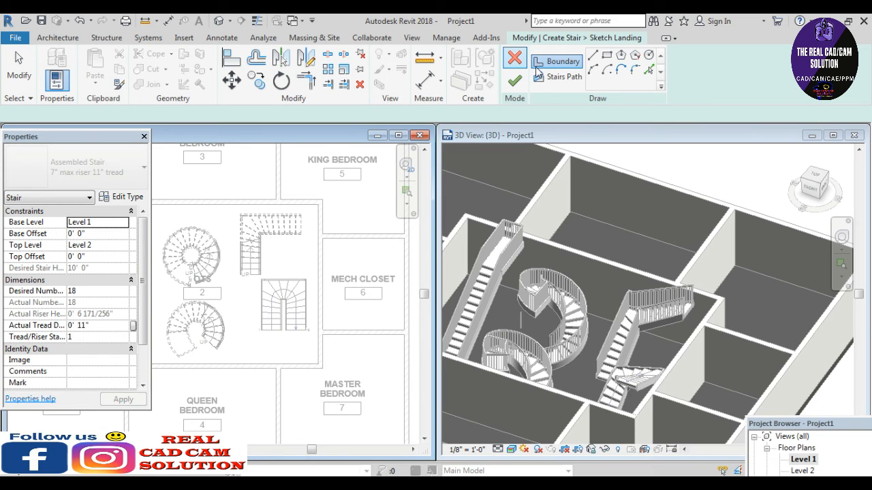
pyautogui.scroll(4, 284, 347)
pyautogui.click(289, 300)
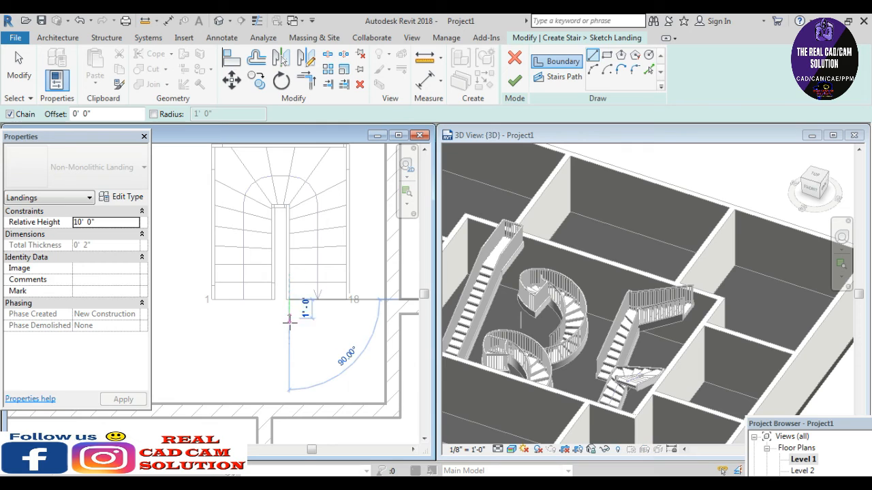
pyautogui.click(288, 324)
pyautogui.click(214, 324)
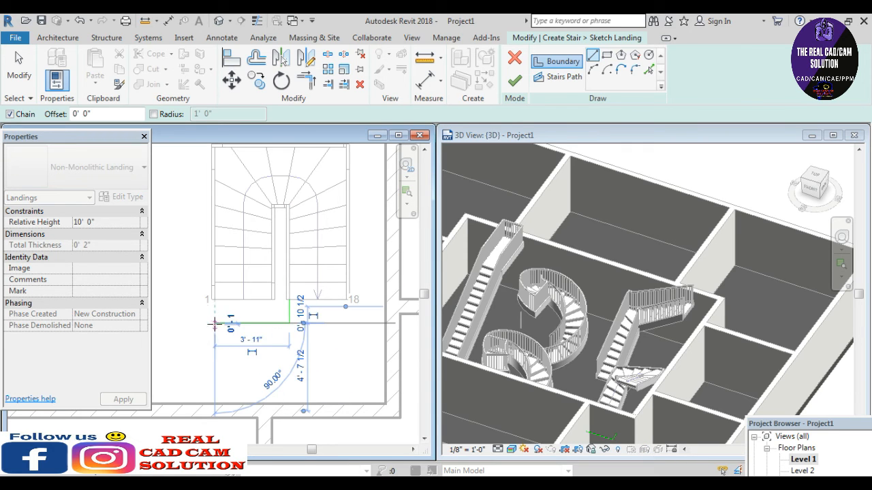
pyautogui.click(215, 372)
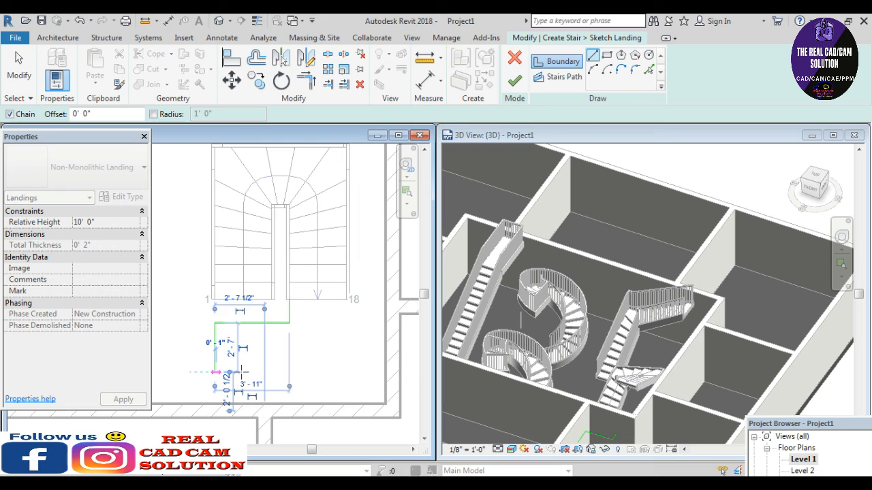
pyautogui.click(344, 372)
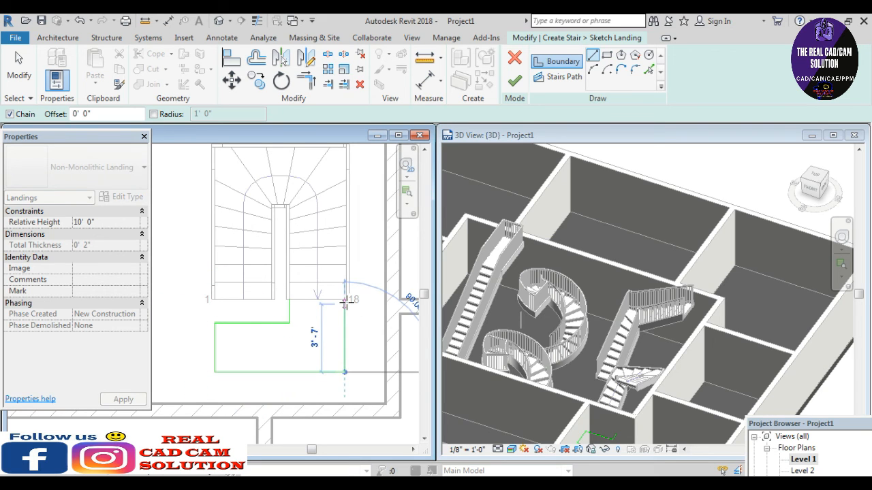
pyautogui.click(345, 300)
pyautogui.click(290, 299)
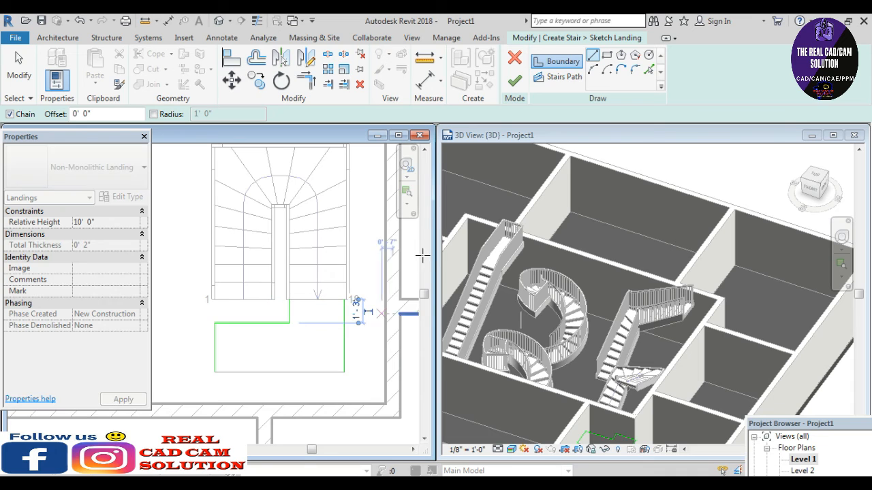
# Finish the L-shaped landing sketch and complete the U-shape winder stair.
pyautogui.click(19, 68)
pyautogui.scroll(5, 392, 311)
pyautogui.scroll(-5, 394, 320)
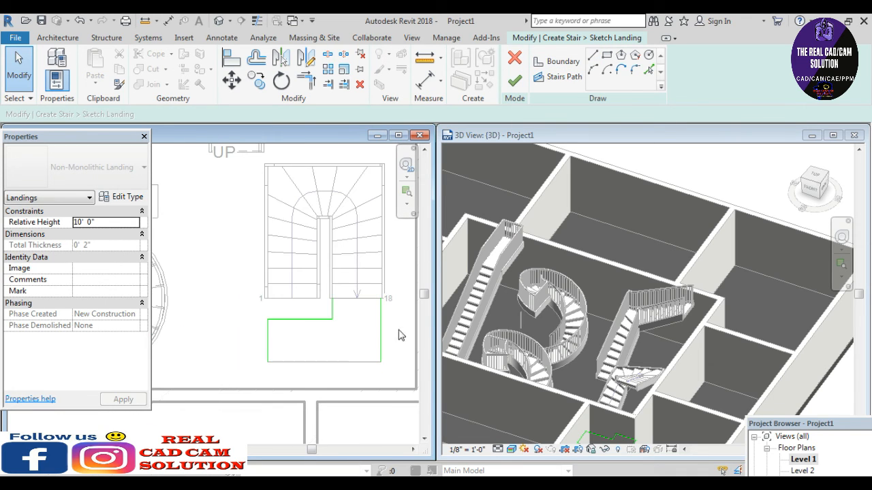
pyautogui.click(513, 82)
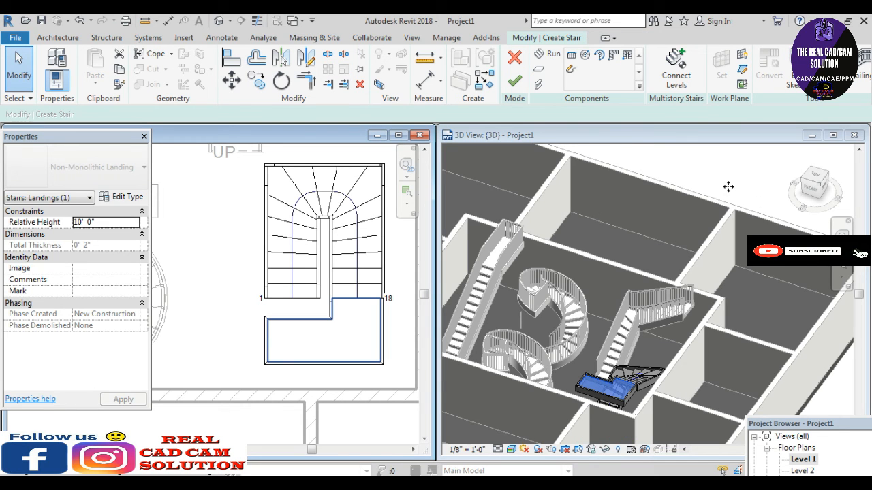
pyautogui.press('Escape')
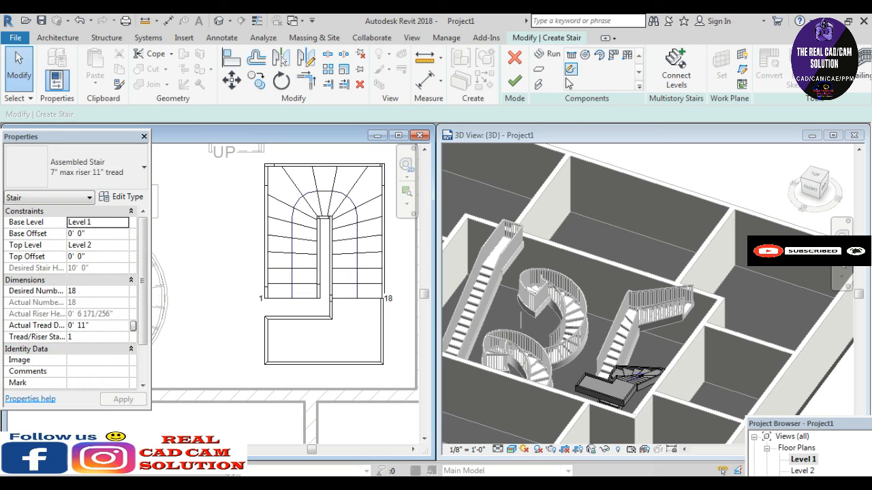
pyautogui.click(514, 81)
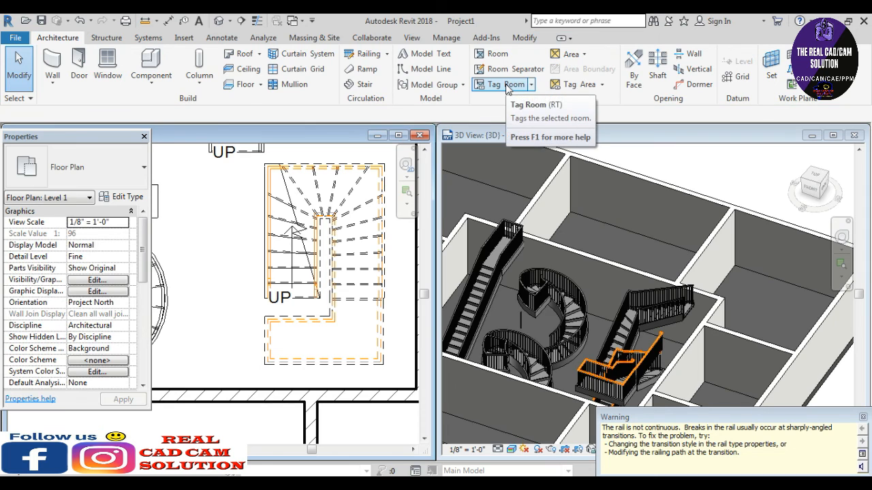
# Examine all the stairs in the OTS room in the 3D view and the Level 1 floor plan.
pyautogui.click(714, 169)
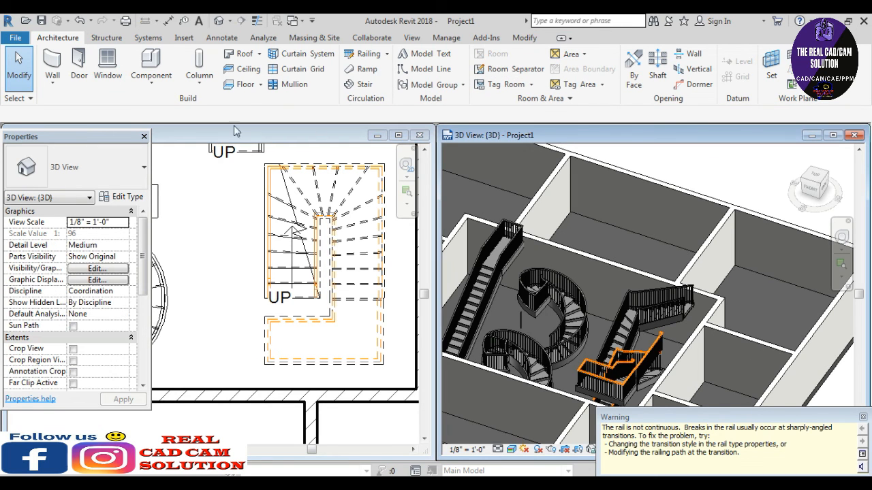
pyautogui.scroll(-1, 417, 199)
pyautogui.scroll(-4, 531, 192)
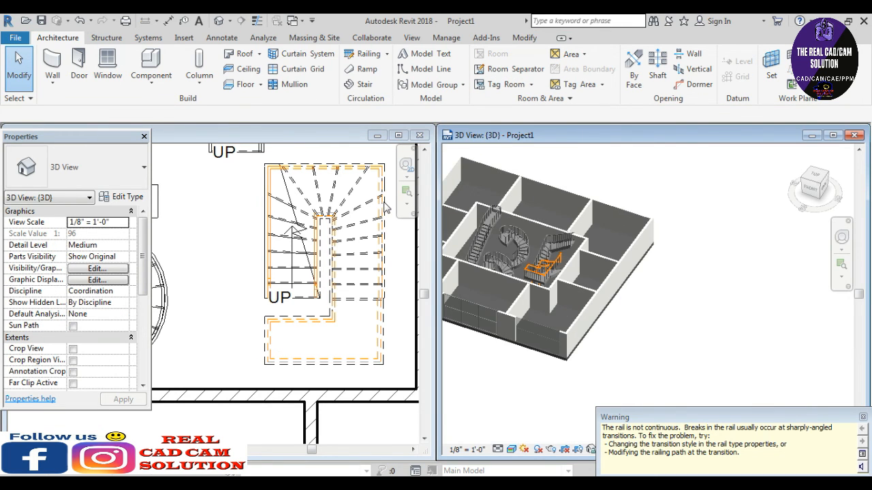
pyautogui.click(246, 230)
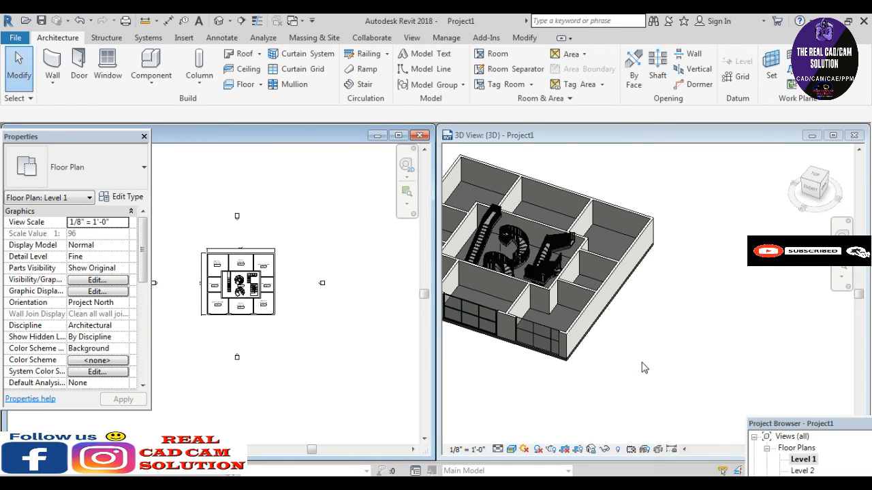
pyautogui.click(642, 363)
pyautogui.scroll(-3, 642, 363)
pyautogui.scroll(3, 543, 300)
pyautogui.scroll(3, 543, 299)
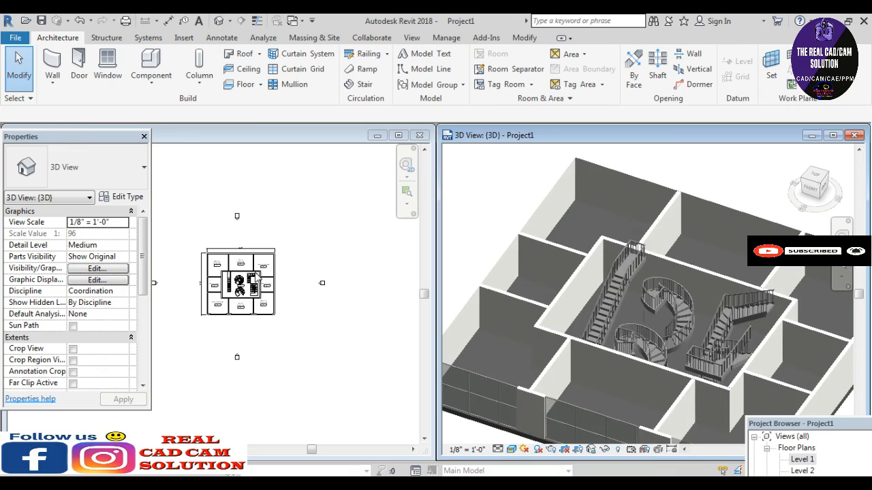
pyautogui.click(178, 276)
pyautogui.scroll(2, 185, 274)
pyautogui.scroll(2, 274, 279)
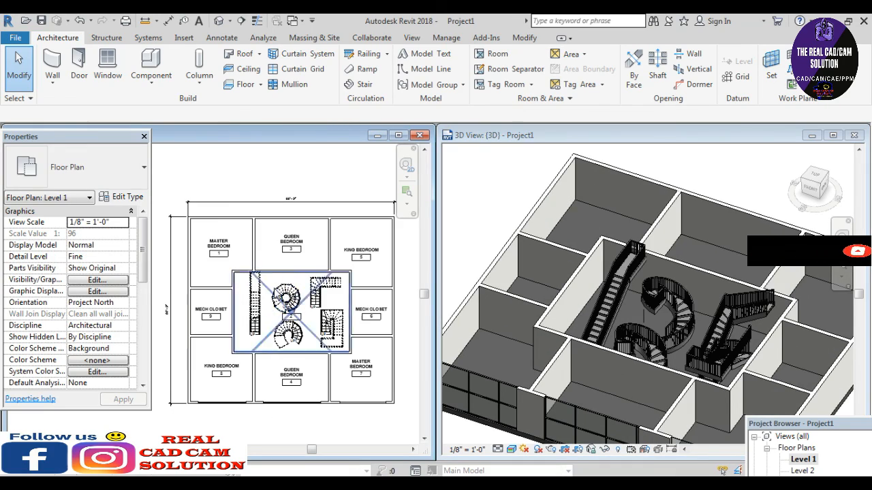